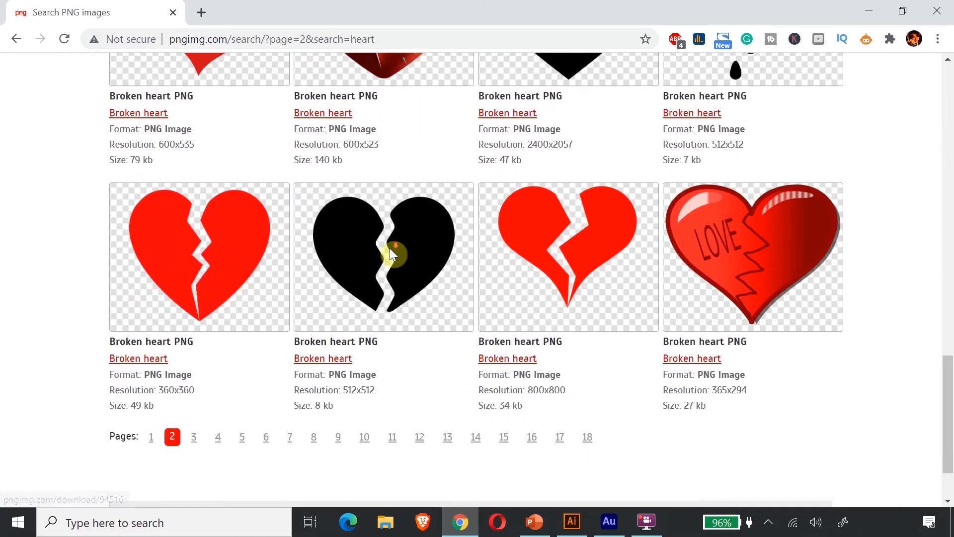
# Step: Switch from the heart image search to the Illustrator document holding the red outlined heart and the orange heart
pyautogui.scroll(20, 400, 204)
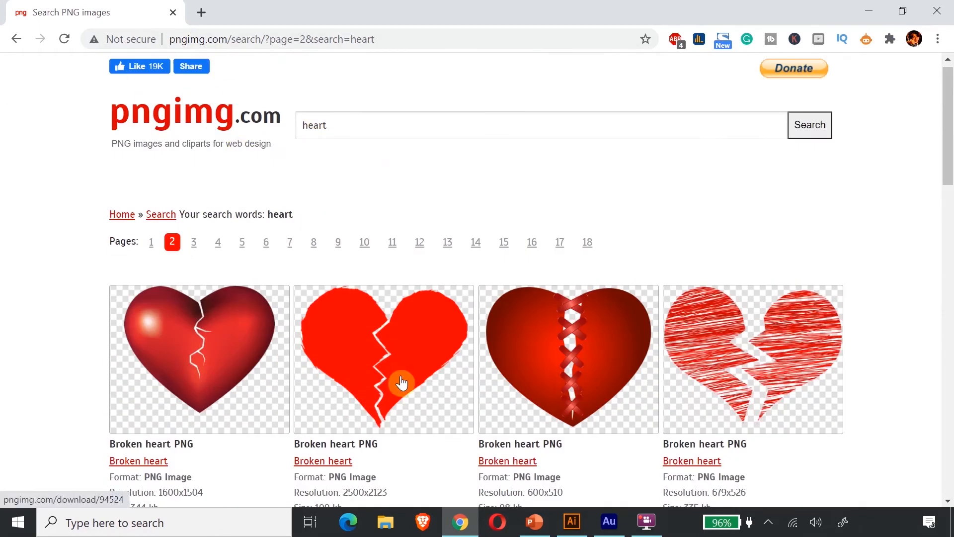
pyautogui.click(572, 522)
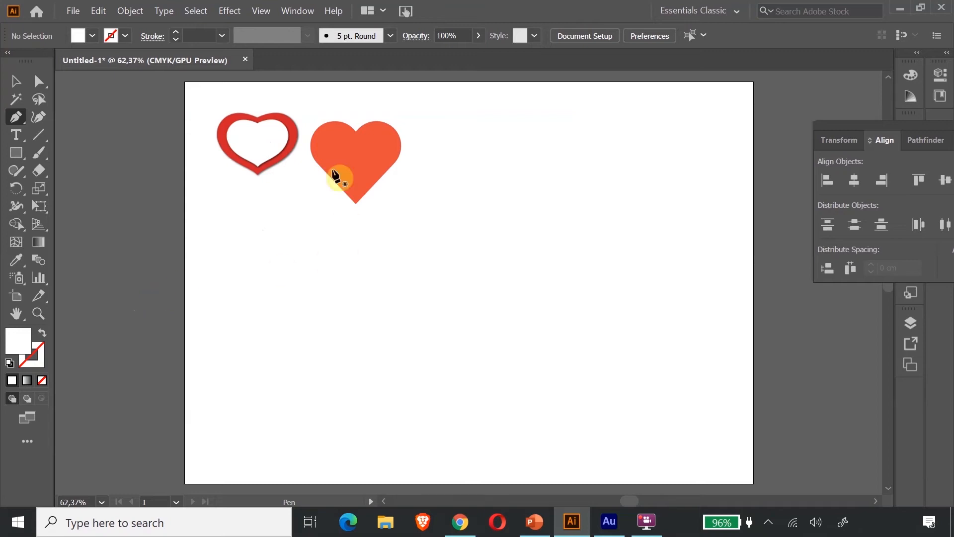
pyautogui.click(16, 82)
pyautogui.click(39, 313)
pyautogui.moveTo(341, 116); pyautogui.dragTo(363, 183)
pyautogui.click(15, 81)
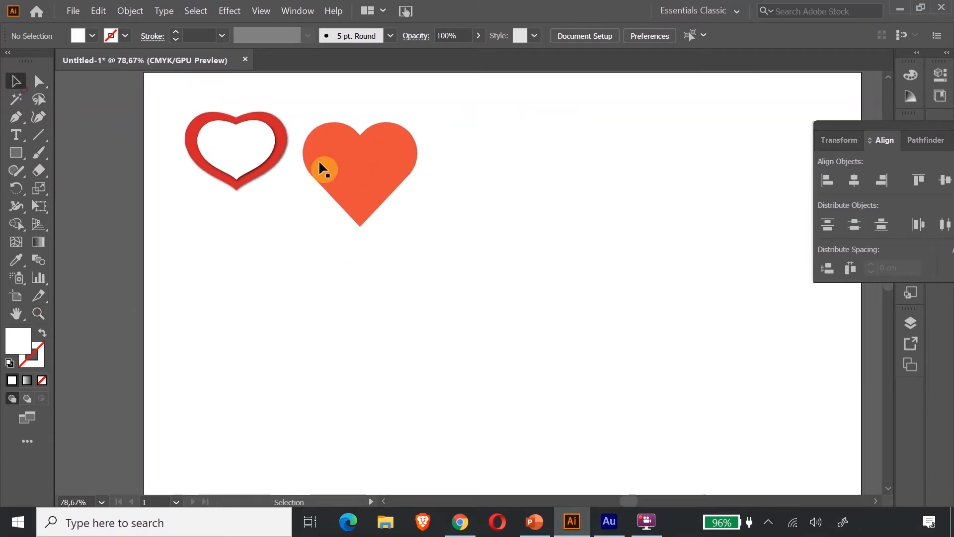
# Step: Ungroup the two hearts and move the orange heart below the red outlined heart, into the empty area of the artboard
pyautogui.click(317, 158)
pyautogui.click(486, 251)
pyautogui.click(387, 199)
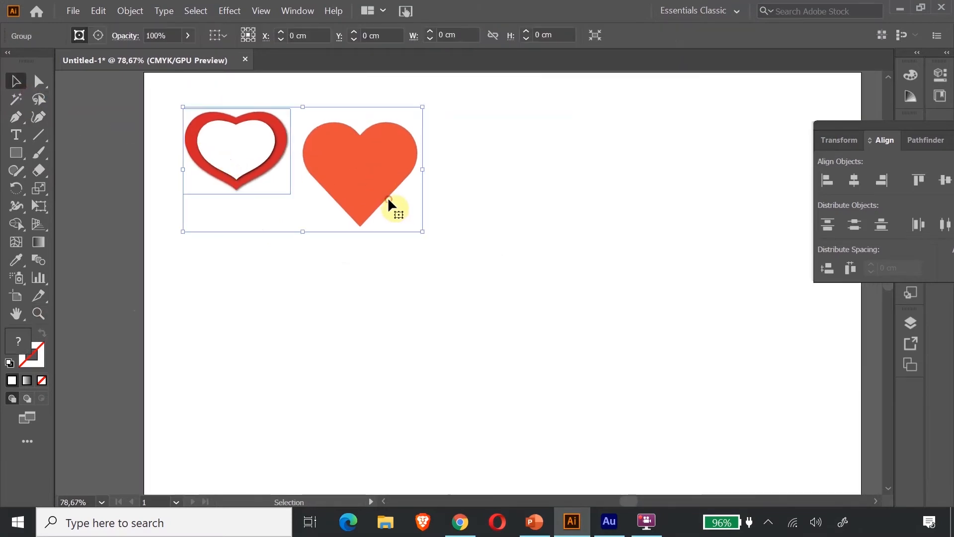
pyautogui.rightClick(377, 190)
pyautogui.click(451, 303)
pyautogui.click(506, 249)
pyautogui.click(376, 184)
pyautogui.moveTo(377, 170); pyautogui.dragTo(355, 301)
pyautogui.click(461, 212)
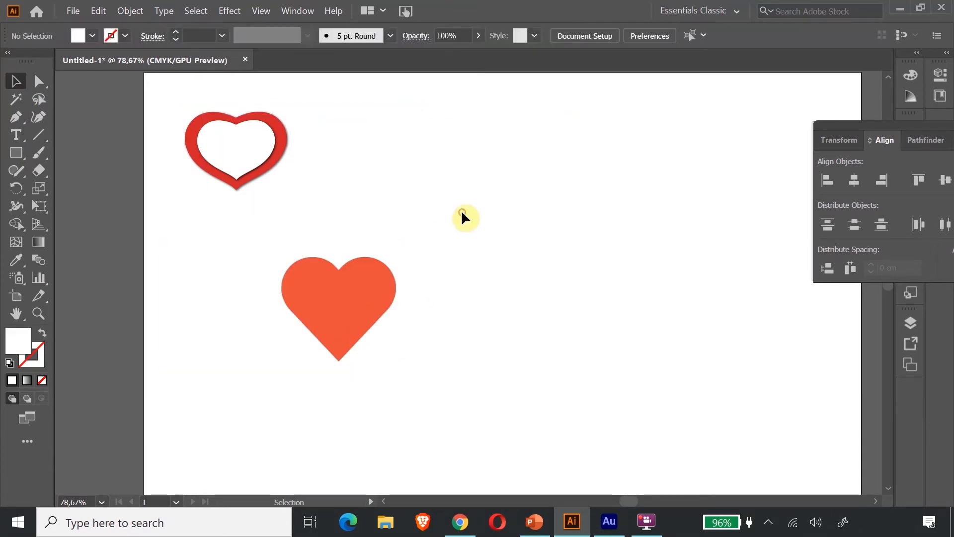
# Step: Restore the default white fill and black stroke and draw a closed six-point angular heart with the Pen tool beside the orange heart
pyautogui.click(17, 121)
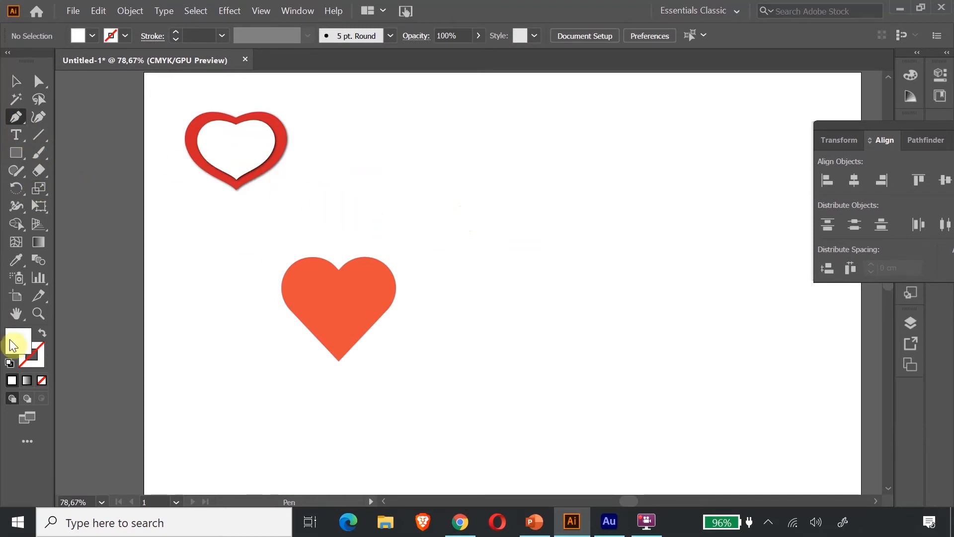
pyautogui.click(10, 364)
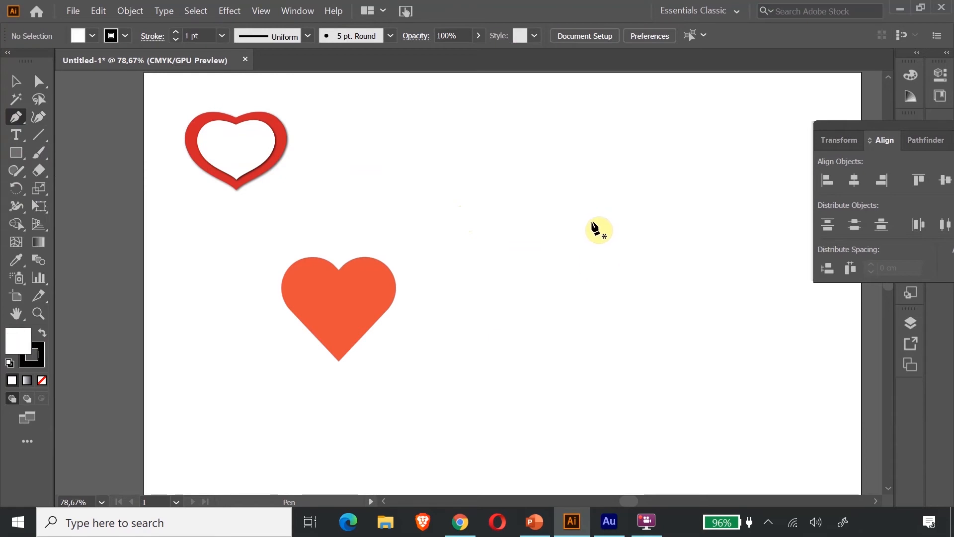
pyautogui.click(592, 284)
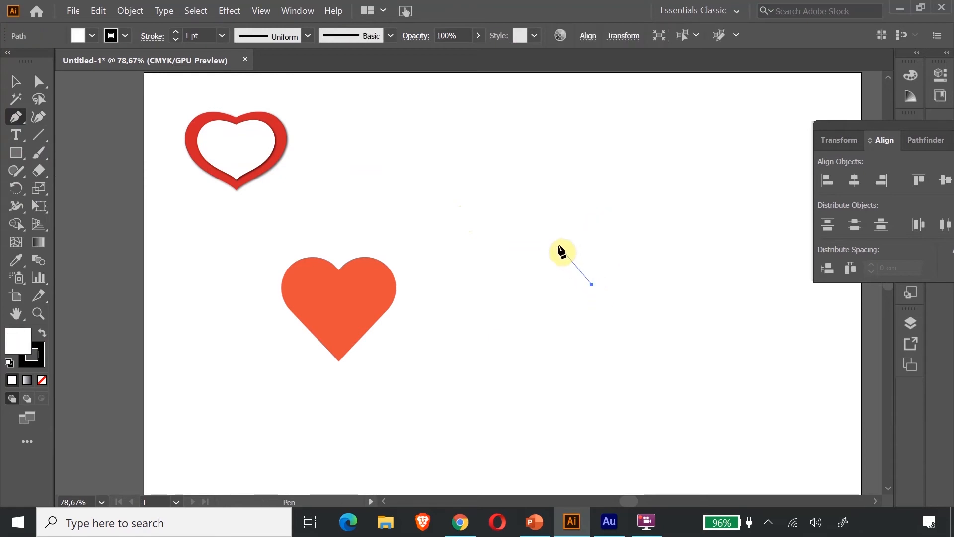
pyautogui.click(559, 245)
pyautogui.click(498, 284)
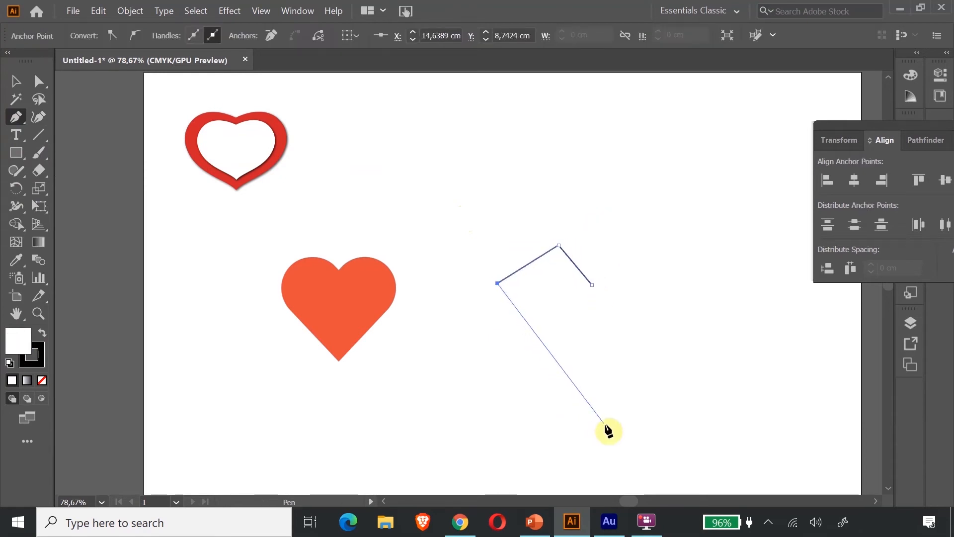
pyautogui.click(604, 426)
pyautogui.click(720, 283)
pyautogui.click(671, 242)
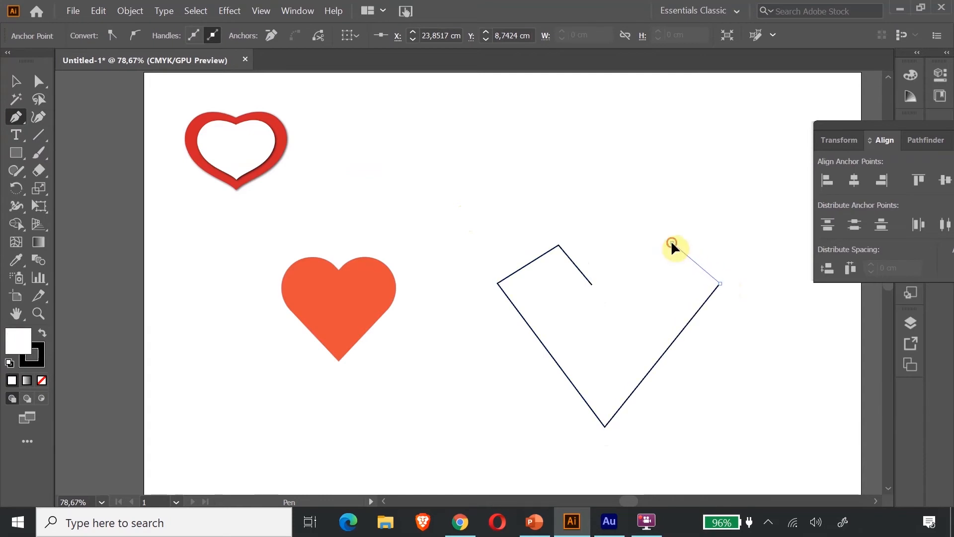
pyautogui.click(592, 285)
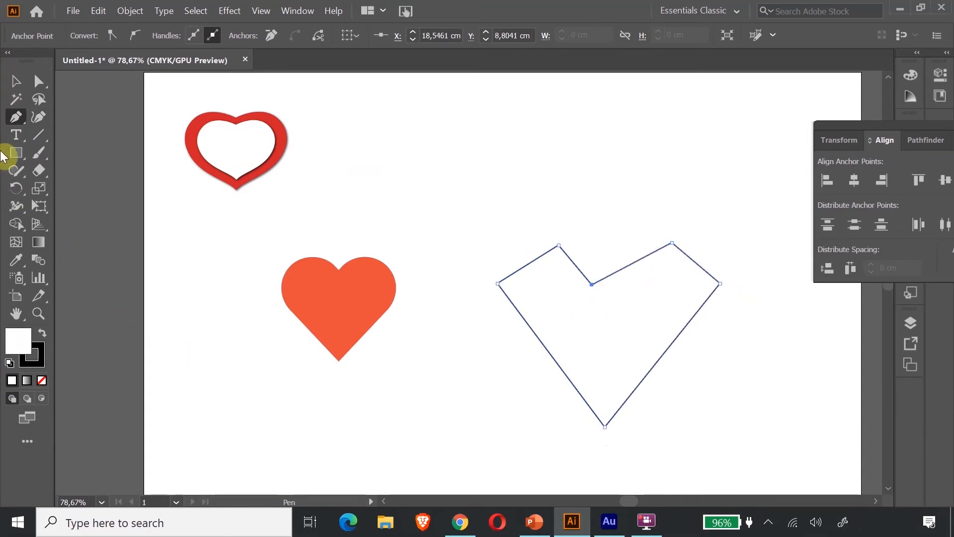
# Step: Curve the angular heart's two upper lobes, both side corners and bottom tip with the Anchor Point tool
pyautogui.click(16, 117)
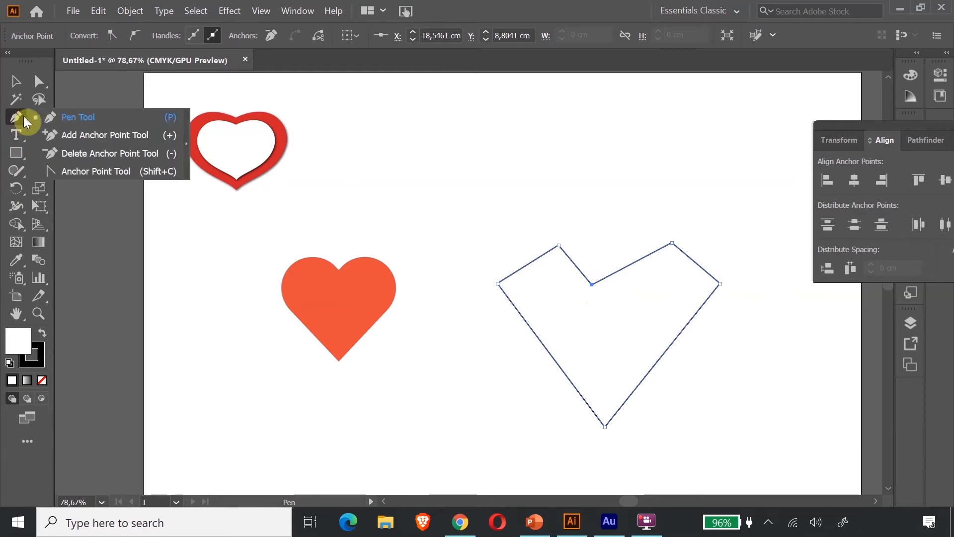
pyautogui.click(43, 171)
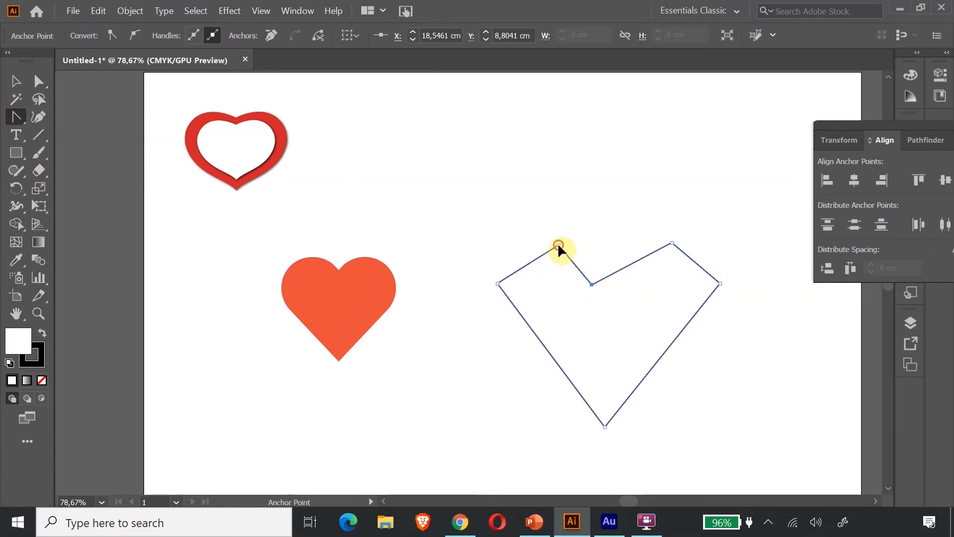
pyautogui.moveTo(558, 245); pyautogui.dragTo(524, 248)
pyautogui.moveTo(498, 284); pyautogui.dragTo(497, 323)
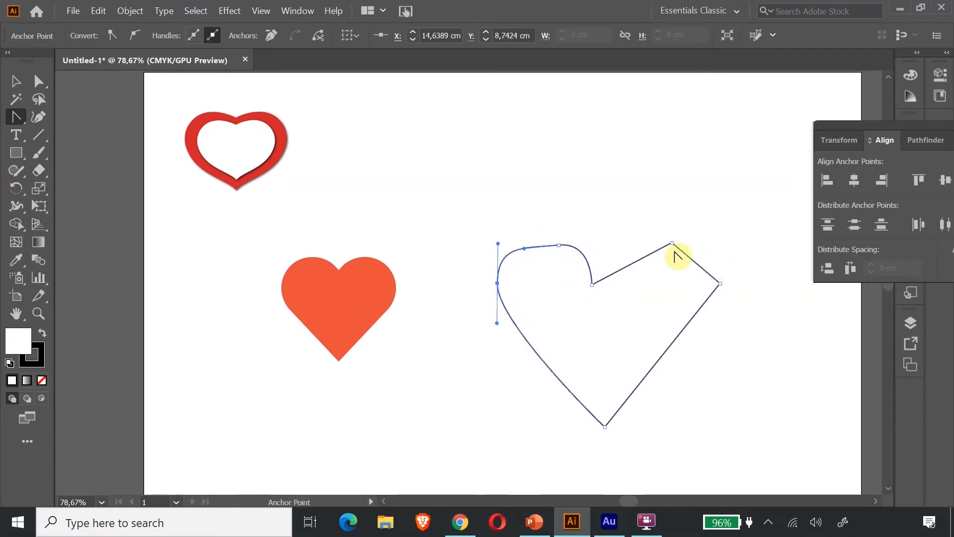
pyautogui.moveTo(673, 243); pyautogui.dragTo(639, 243)
pyautogui.moveTo(720, 283); pyautogui.dragTo(721, 260)
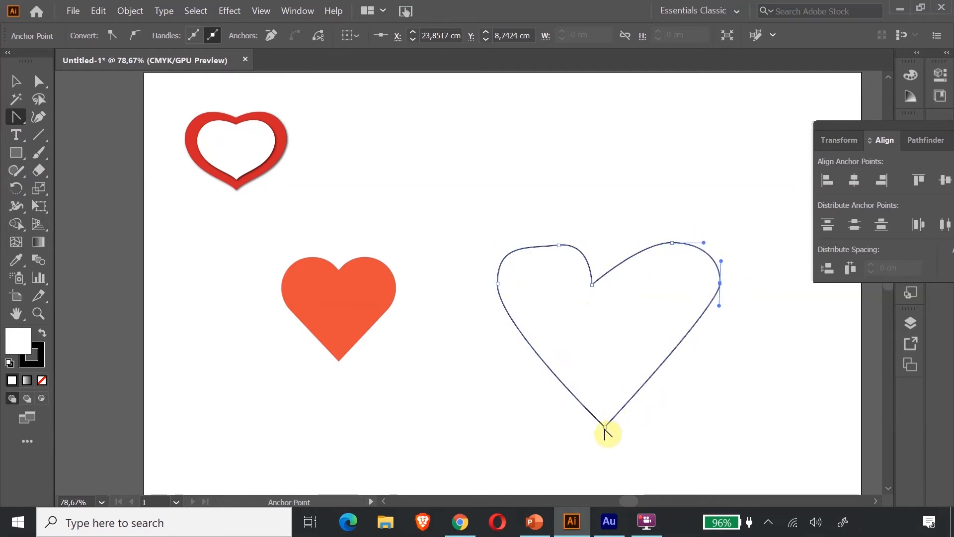
pyautogui.moveTo(605, 427); pyautogui.dragTo(625, 419)
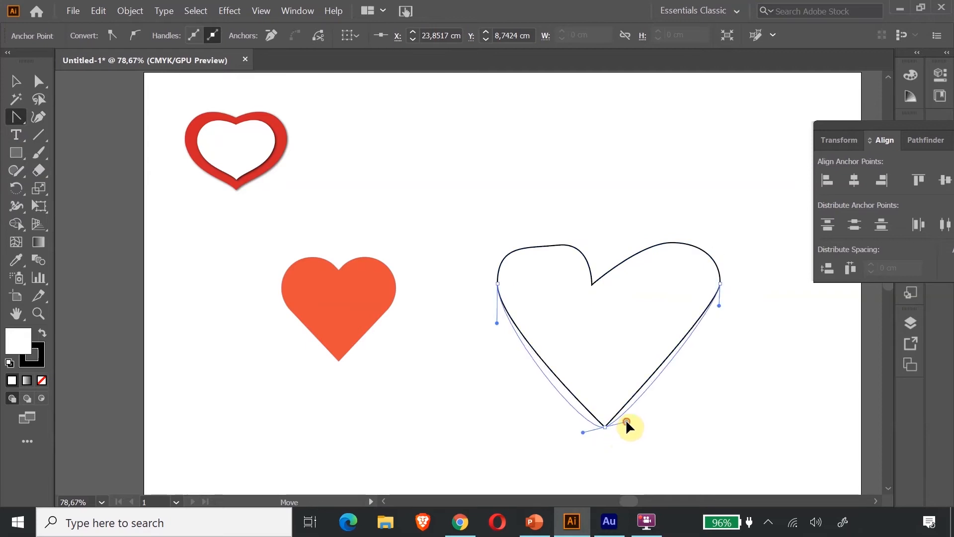
# Step: Move the drawn heart's left and right side anchor points slightly down and inward
pyautogui.click(39, 81)
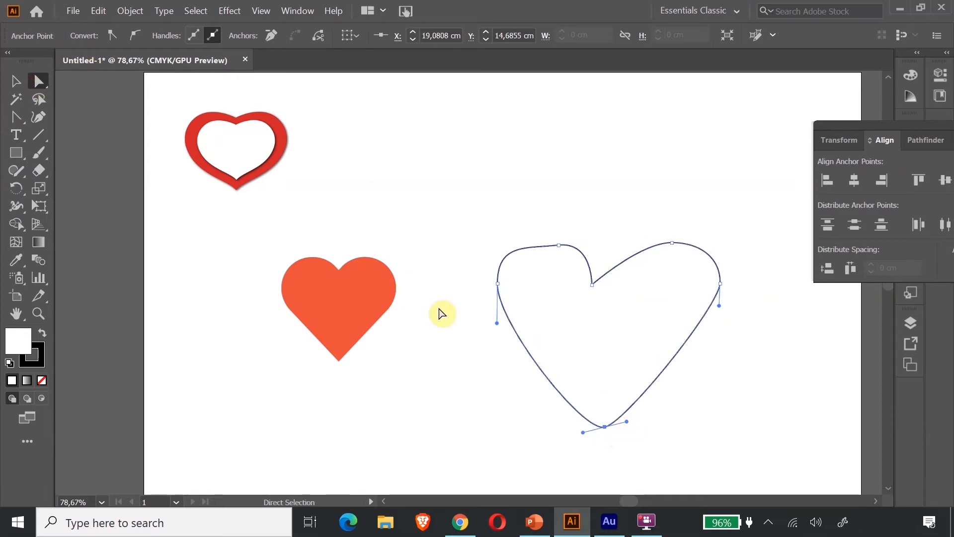
pyautogui.moveTo(497, 284); pyautogui.dragTo(502, 306)
pyautogui.moveTo(720, 284)
pyautogui.mouseDown()
pyautogui.moveTo(722, 296)
pyautogui.moveTo(714, 296)
pyautogui.mouseUp()
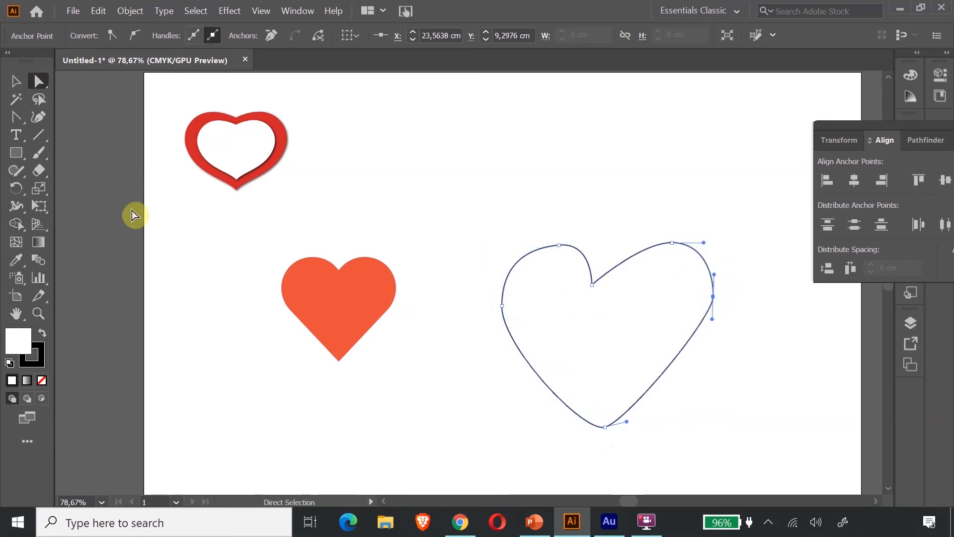
pyautogui.click(17, 82)
pyautogui.click(13, 117)
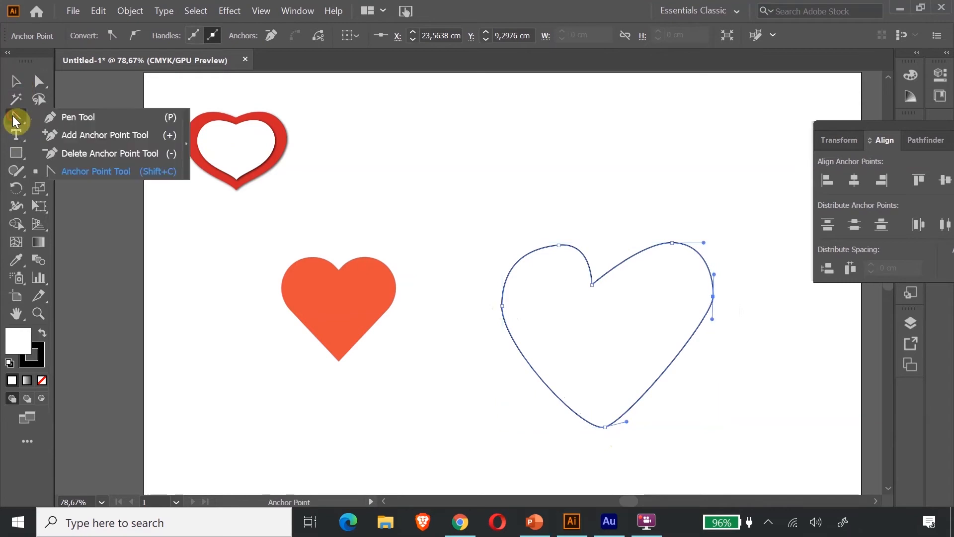
pyautogui.click(70, 117)
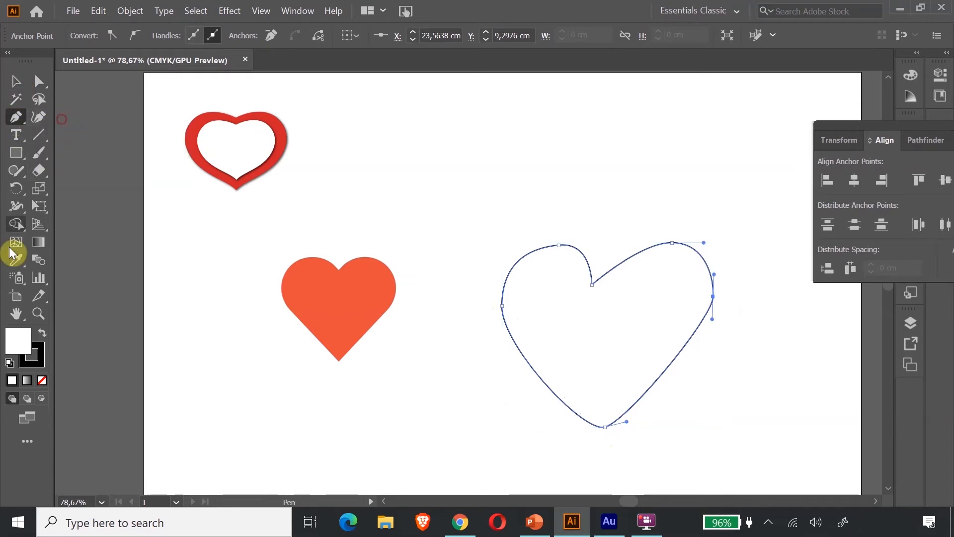
pyautogui.click(38, 314)
pyautogui.moveTo(277, 239); pyautogui.dragTo(357, 322)
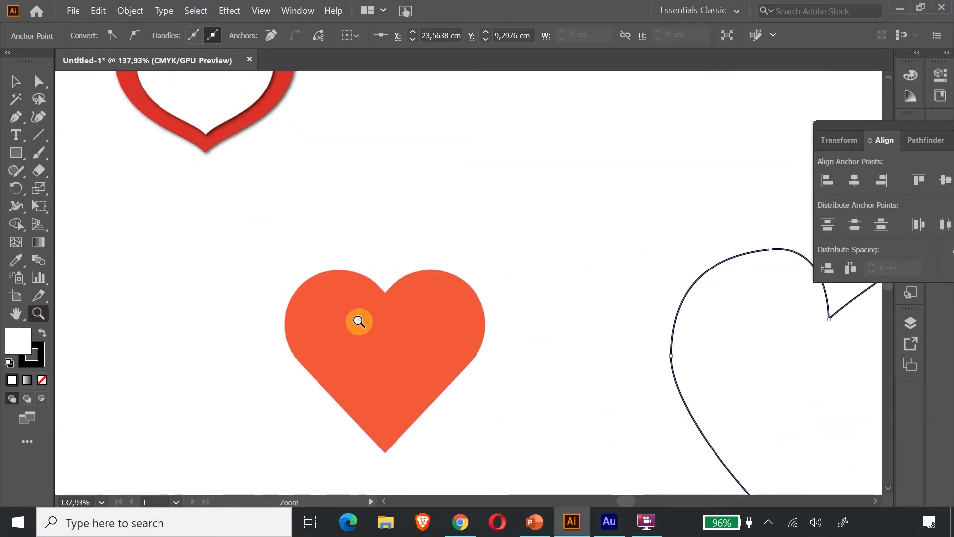
# Step: Rename Layer 1, which holds the hearts, as OBJECT
pyautogui.click(910, 324)
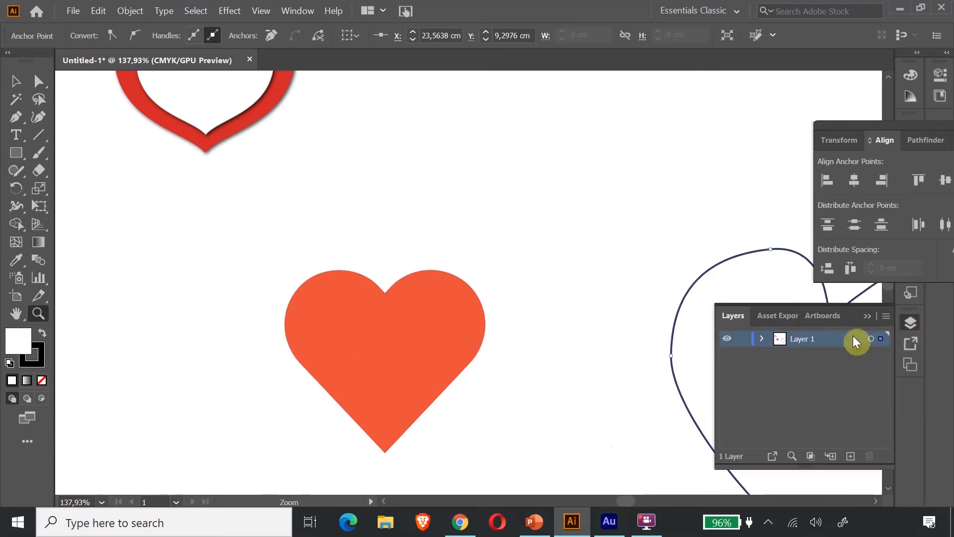
pyautogui.doubleClick(799, 339)
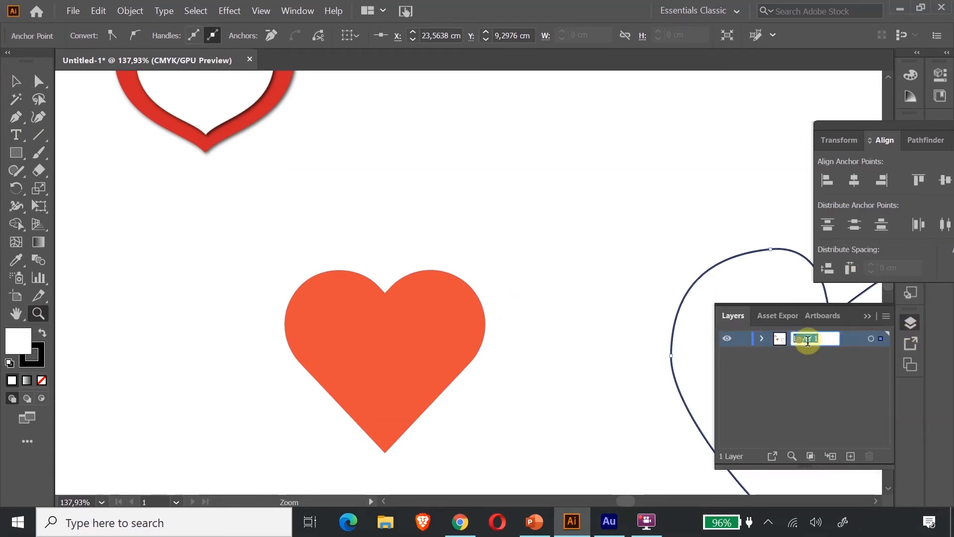
pyautogui.write('OBJECT')
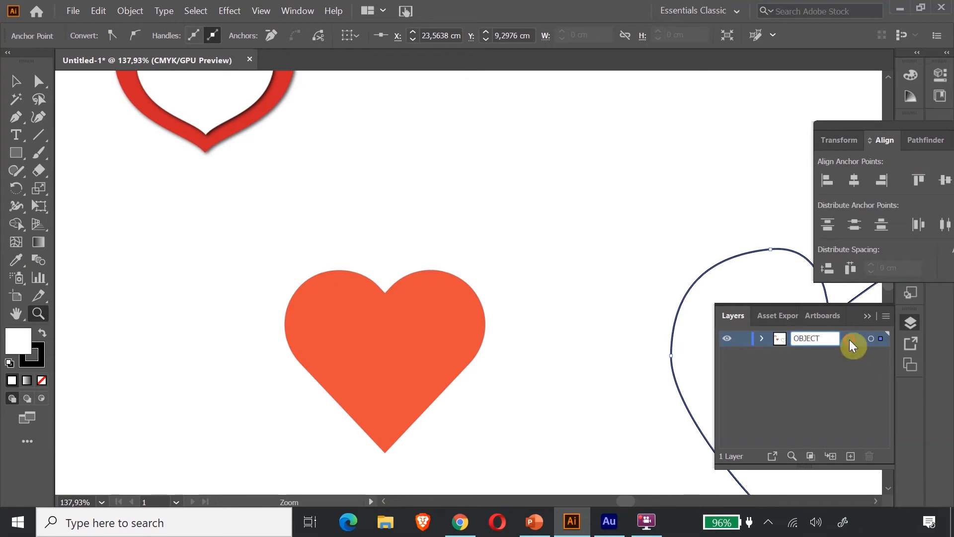
pyautogui.press('Return')
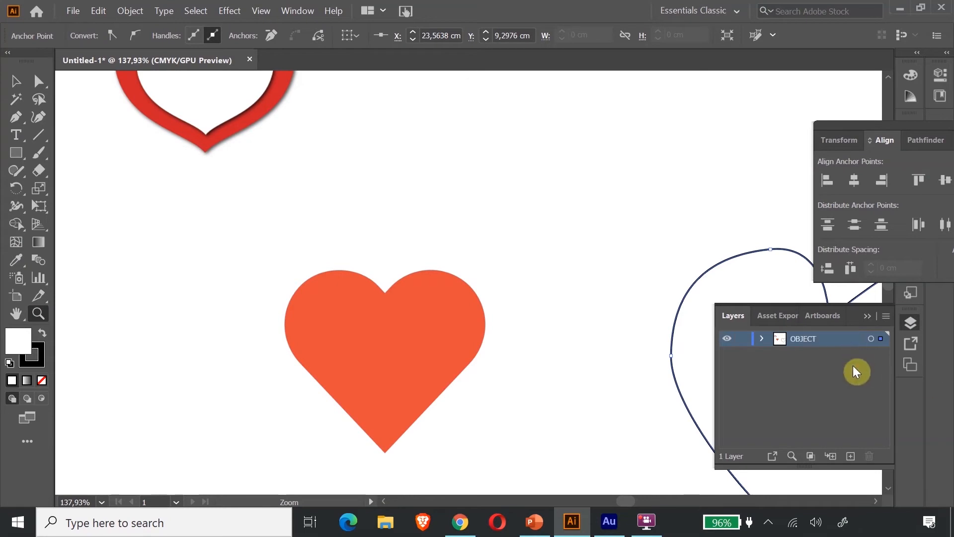
# Step: Add a new layer, place it beneath OBJECT and name it BACKGROUND
pyautogui.click(851, 456)
pyautogui.moveTo(824, 337); pyautogui.dragTo(823, 367)
pyautogui.doubleClick(815, 354)
pyautogui.write('BACKGROUND')
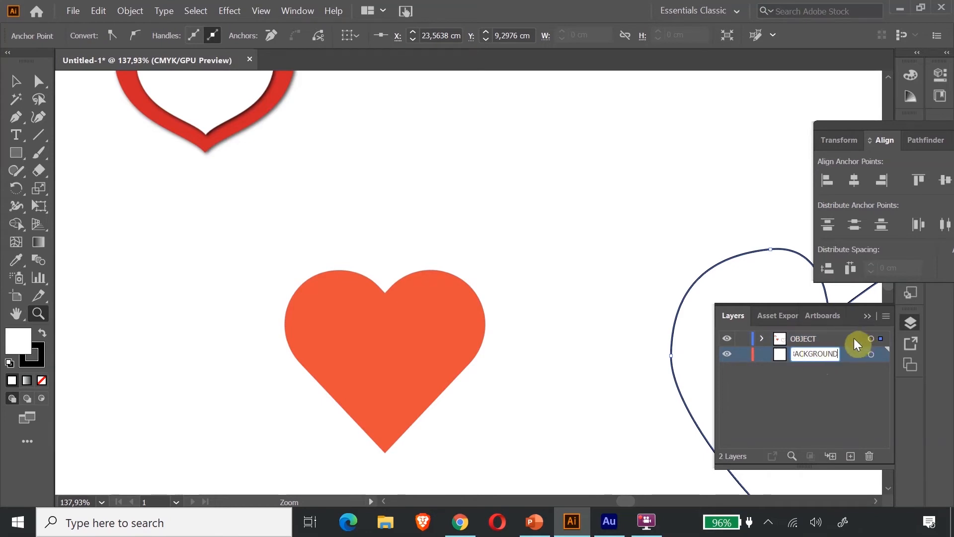
pyautogui.click(847, 342)
# Step: Add a new layer above OBJECT and name it TEXT
pyautogui.click(851, 462)
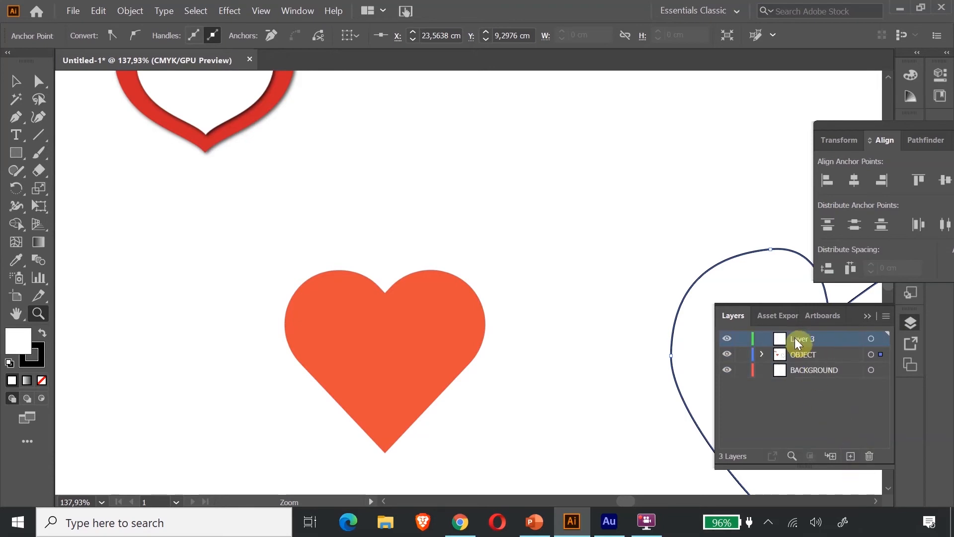
pyautogui.doubleClick(795, 338)
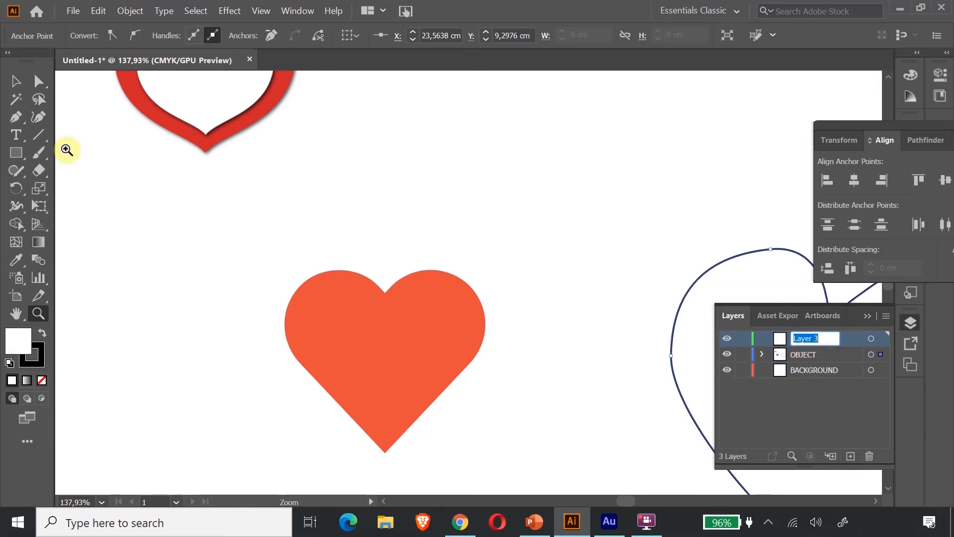
pyautogui.write('TE')
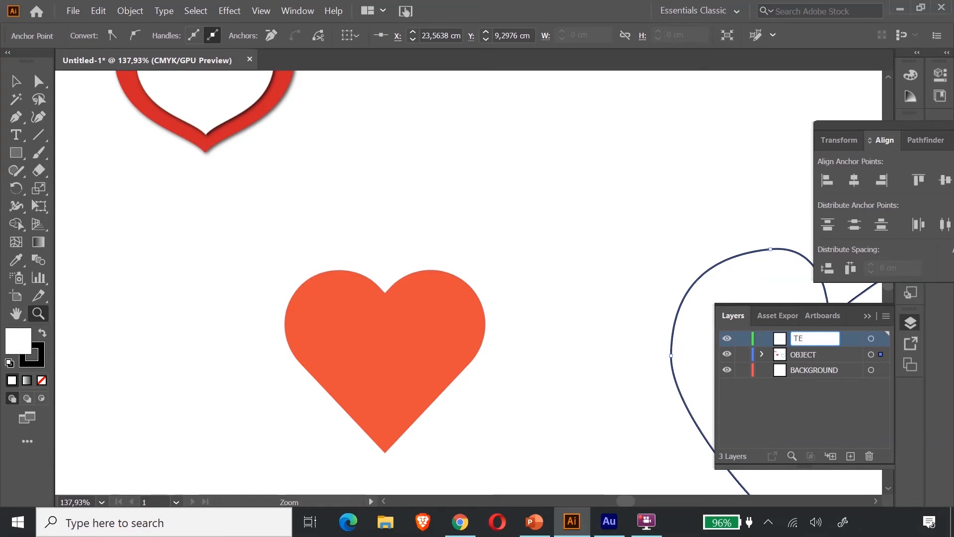
pyautogui.write('XT')
pyautogui.click(15, 82)
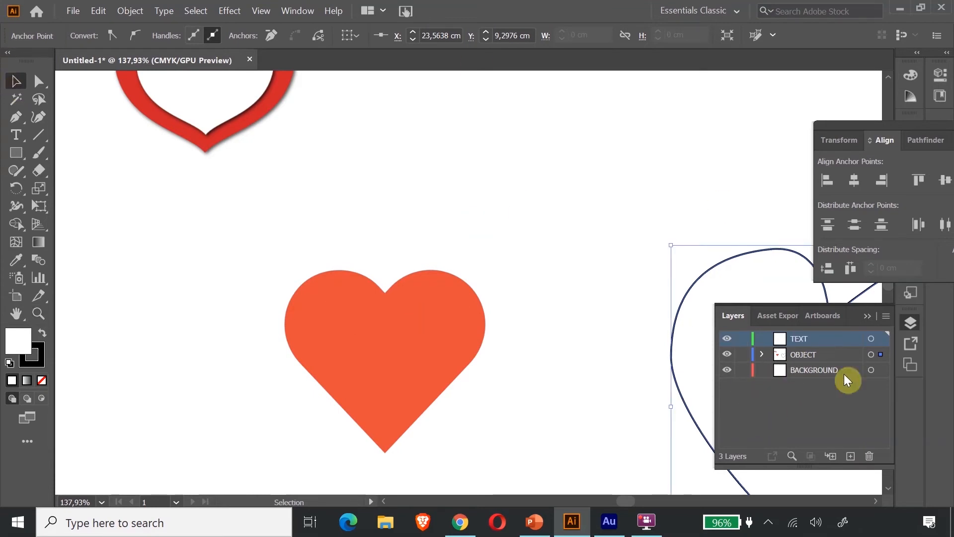
# Step: Lock the BACKGROUND layer and outline the orange heart on the OBJECT layer with a closed six-point straight-segment Pen path
pyautogui.click(805, 355)
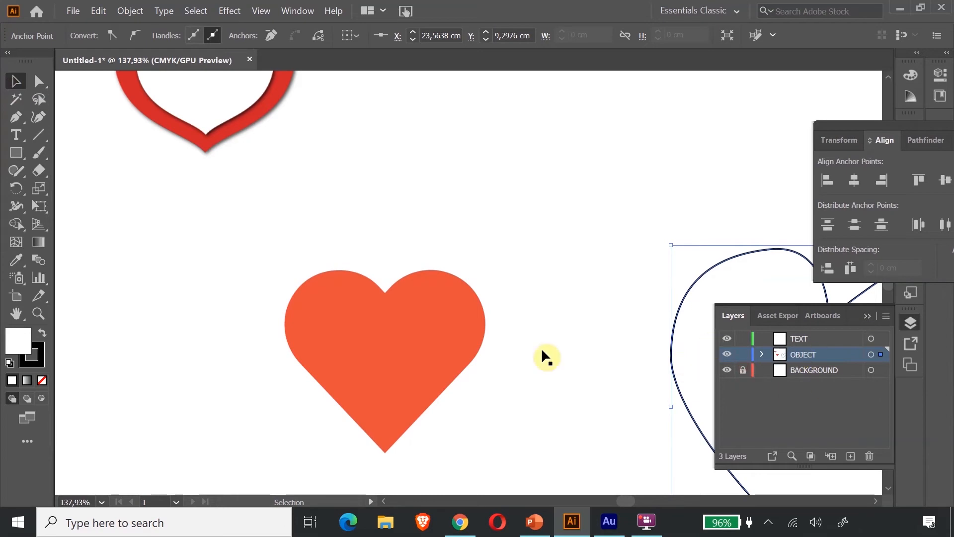
pyautogui.click(20, 123)
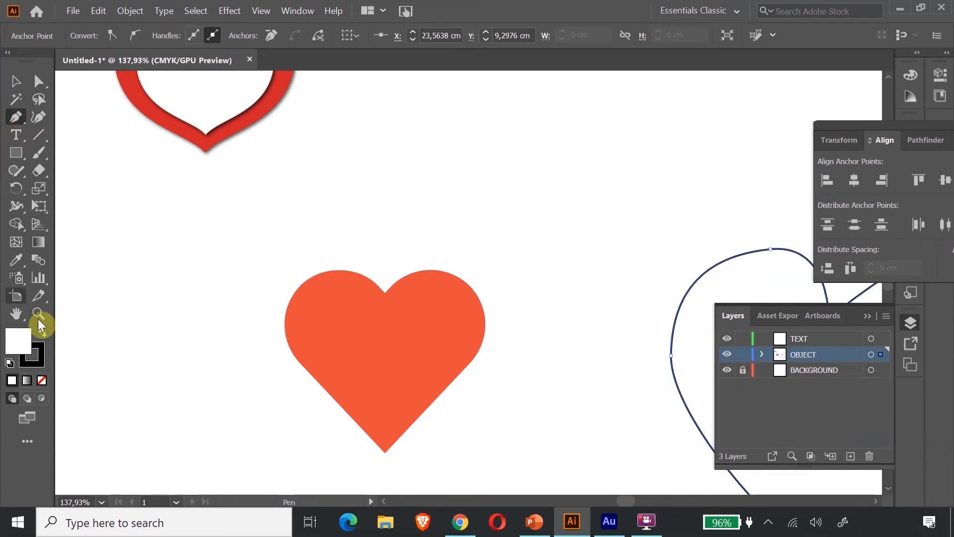
pyautogui.scroll(-3, 253, 324)
pyautogui.moveTo(296, 219); pyautogui.dragTo(387, 327)
pyautogui.scroll(-2, 387, 328)
pyautogui.click(16, 119)
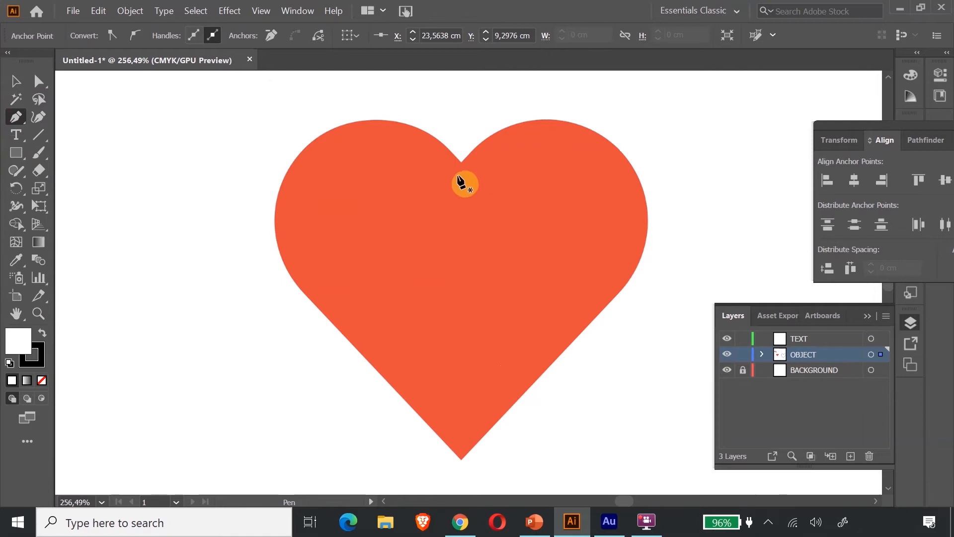
pyautogui.click(459, 161)
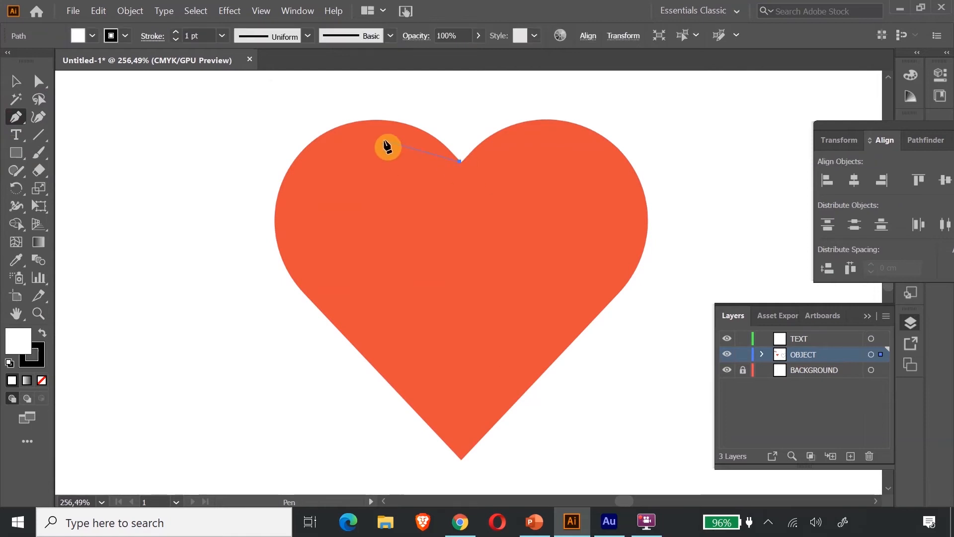
pyautogui.click(357, 121)
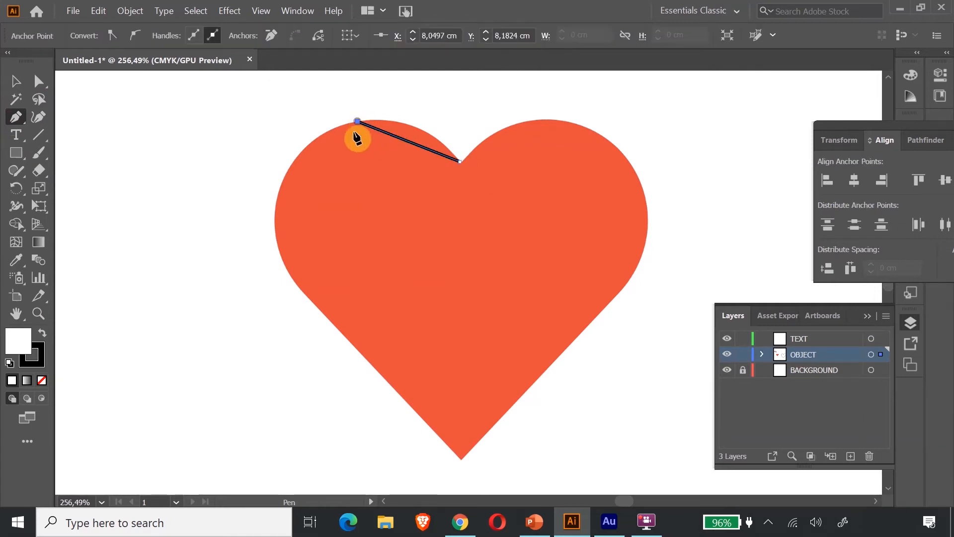
pyautogui.click(276, 234)
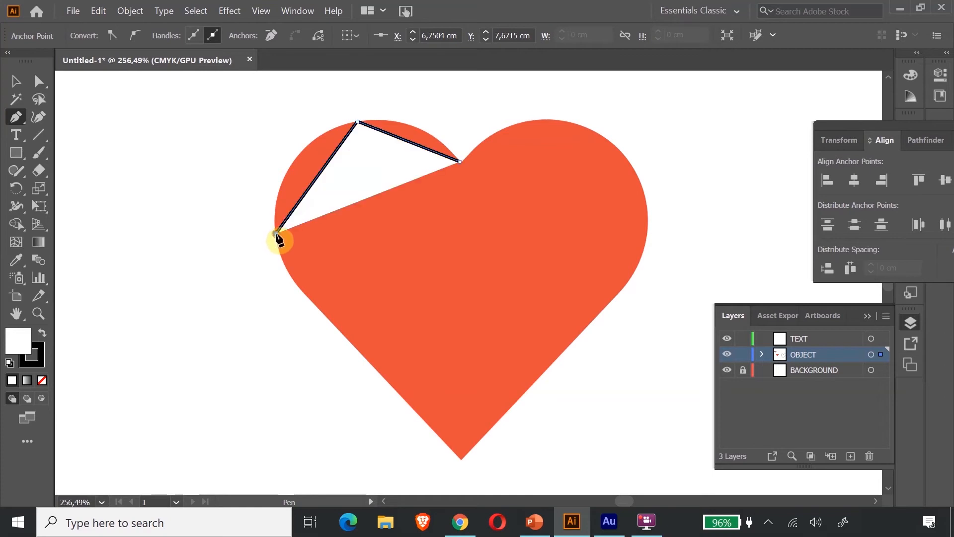
pyautogui.click(460, 459)
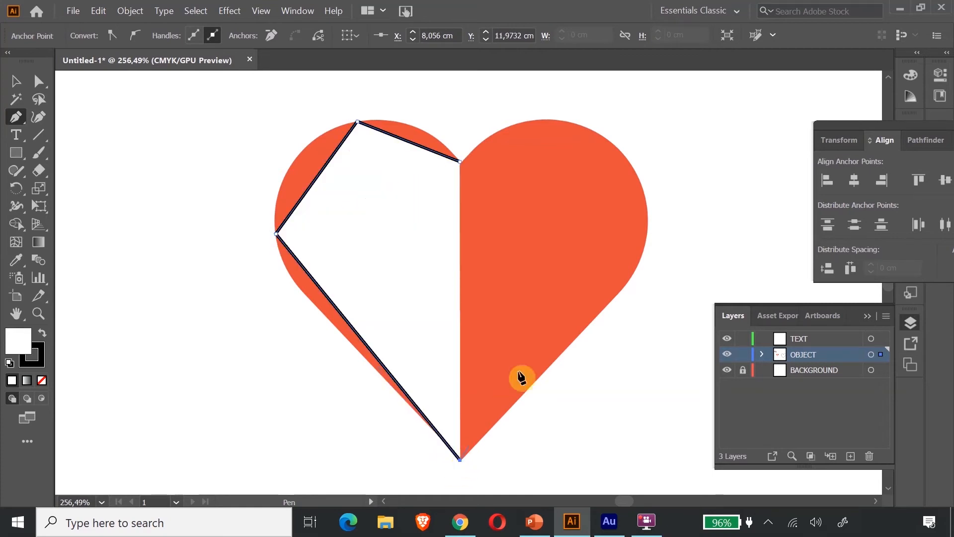
pyautogui.click(648, 230)
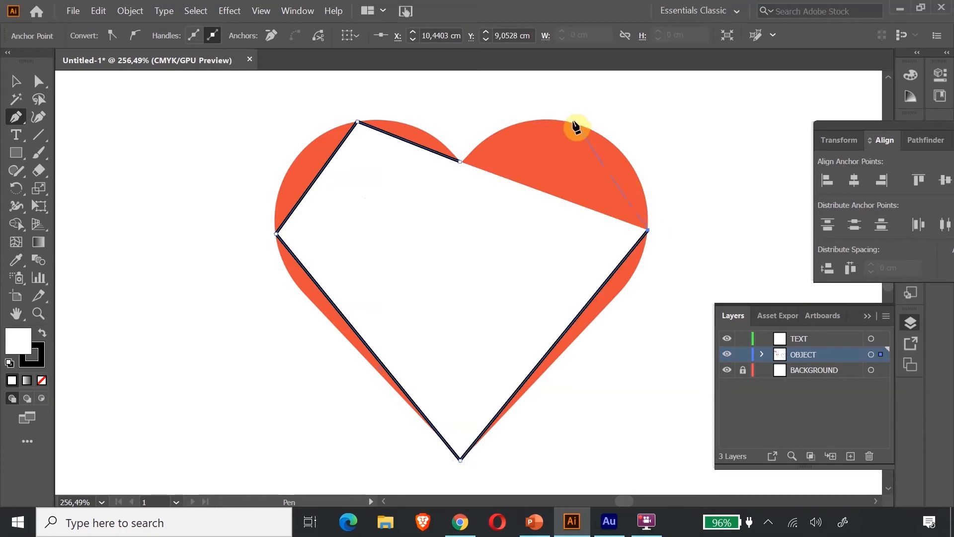
pyautogui.click(570, 122)
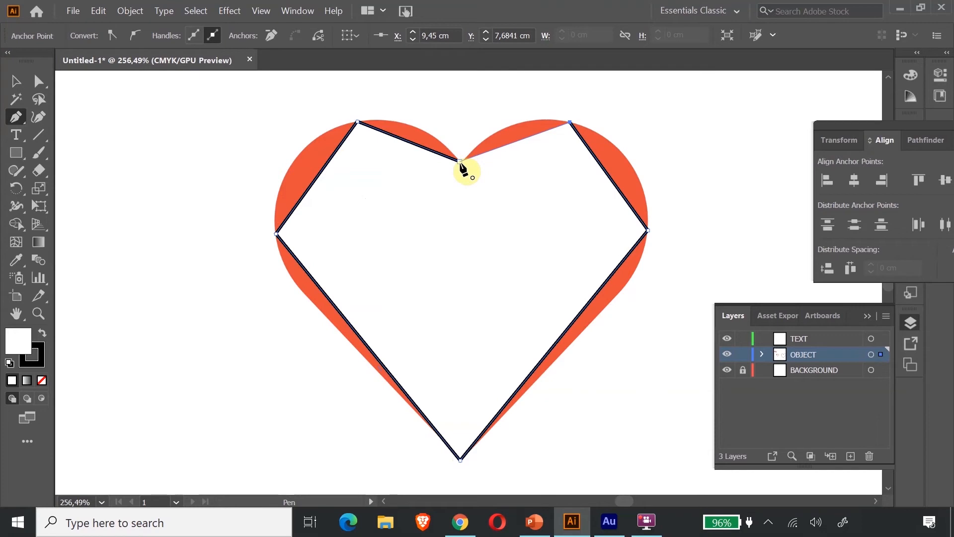
pyautogui.click(460, 162)
pyautogui.click(15, 81)
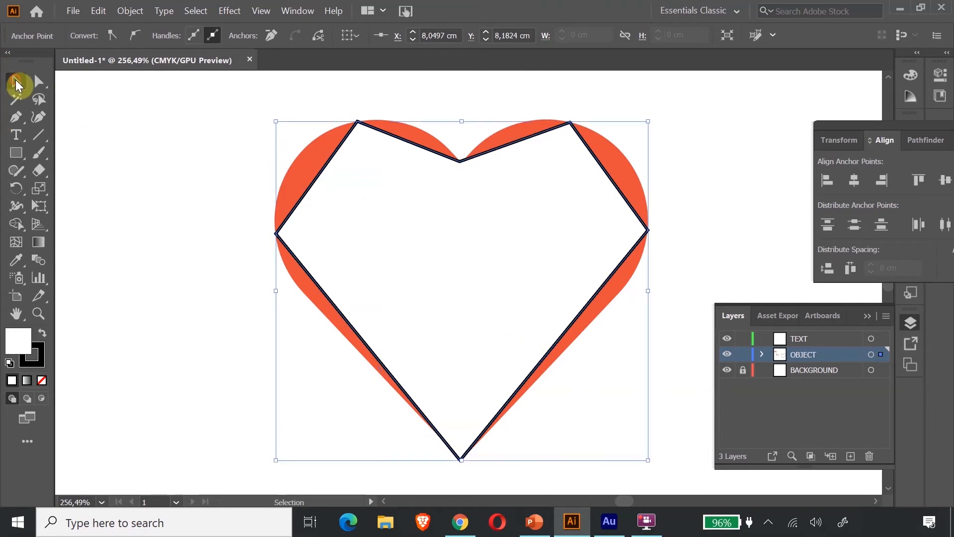
# Step: Convert the outline's left side anchor point to a smooth point and adjust its upper handle to follow the orange heart's edge
pyautogui.moveTo(17, 126); pyautogui.dragTo(59, 171)
pyautogui.moveTo(277, 233); pyautogui.dragTo(275, 292)
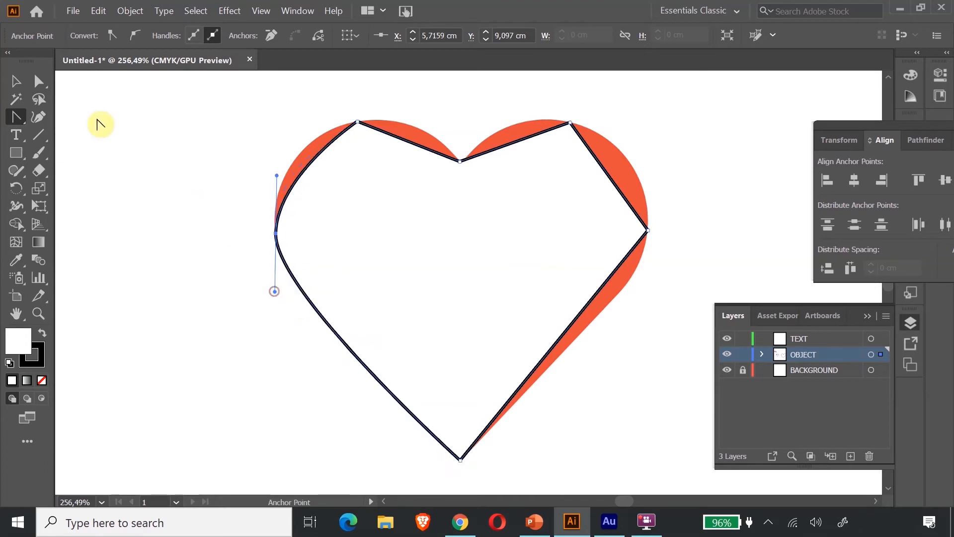
pyautogui.click(38, 86)
pyautogui.moveTo(277, 175); pyautogui.dragTo(267, 144)
# Step: Smooth the outline's right side anchor point and lengthen its upper handle to follow the orange heart's edge
pyautogui.click(17, 117)
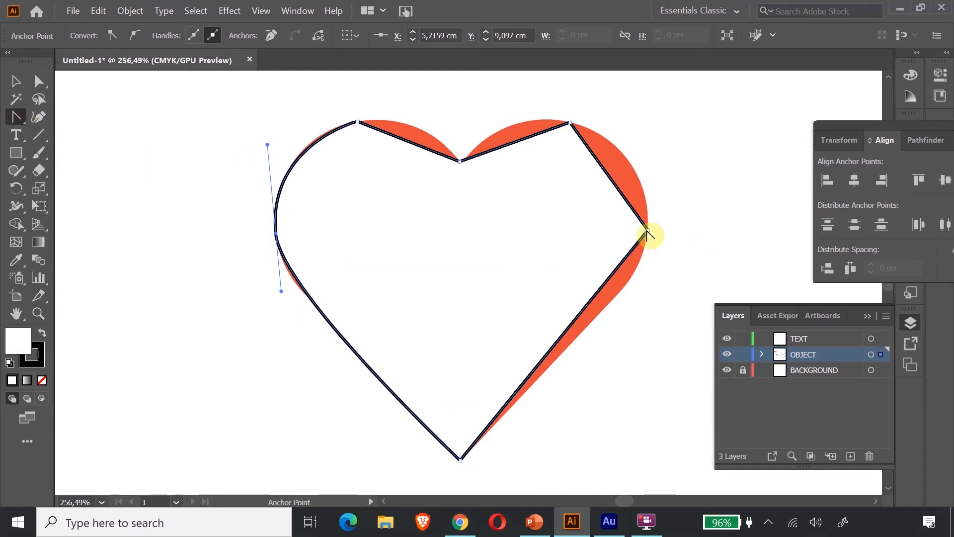
pyautogui.moveTo(647, 232); pyautogui.dragTo(656, 171)
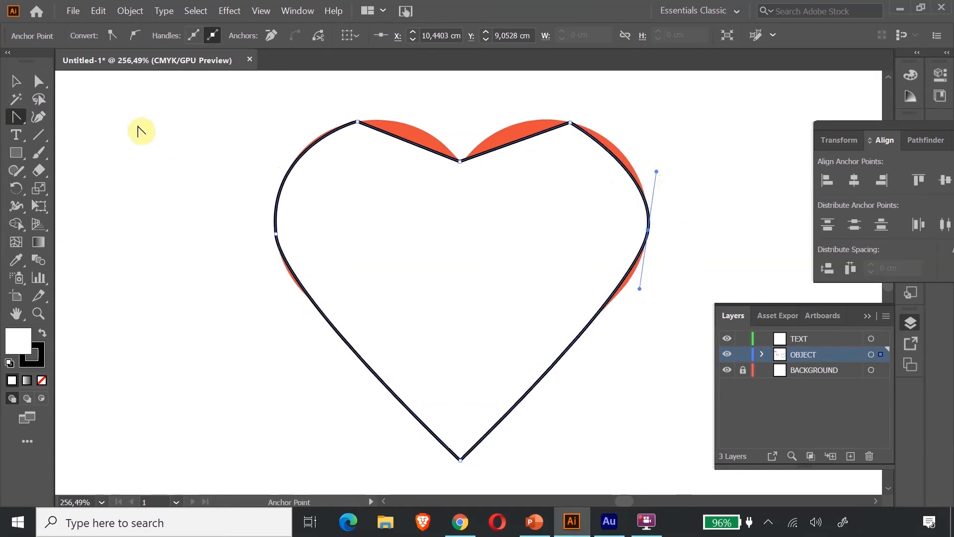
pyautogui.click(40, 85)
pyautogui.click(655, 169)
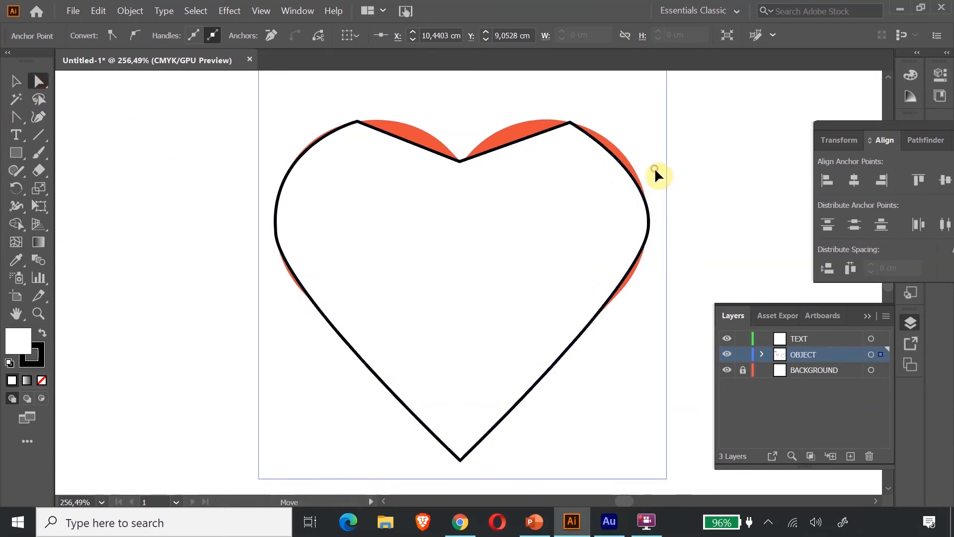
pyautogui.click(615, 212)
pyautogui.click(648, 230)
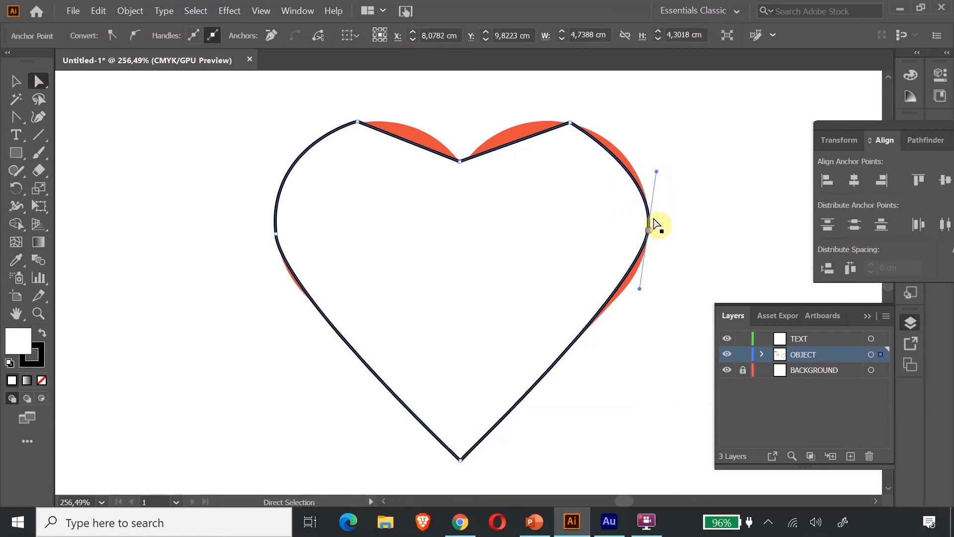
pyautogui.moveTo(656, 171); pyautogui.dragTo(656, 153)
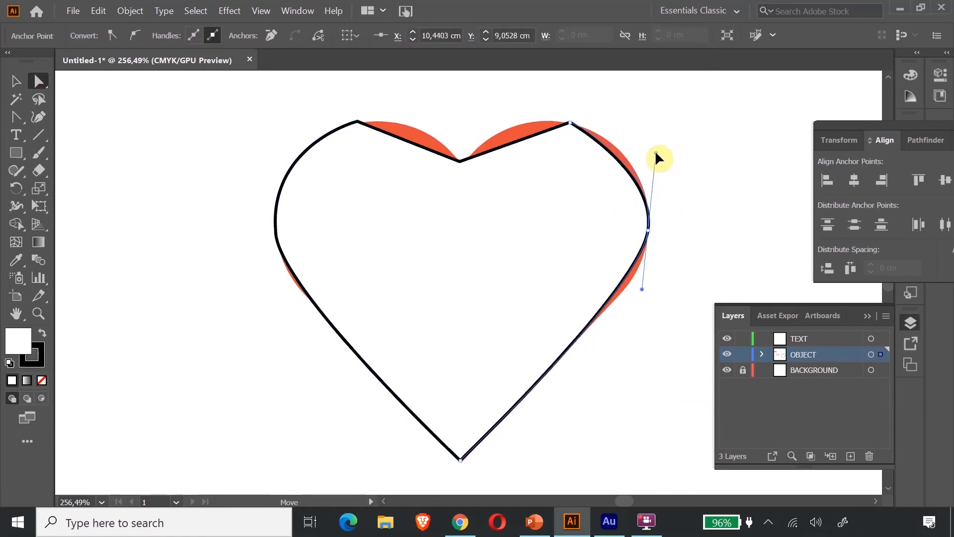
# Step: Curve the outline's upper-left and upper-right anchor points to follow the rounded tops of the orange heart
pyautogui.click(17, 118)
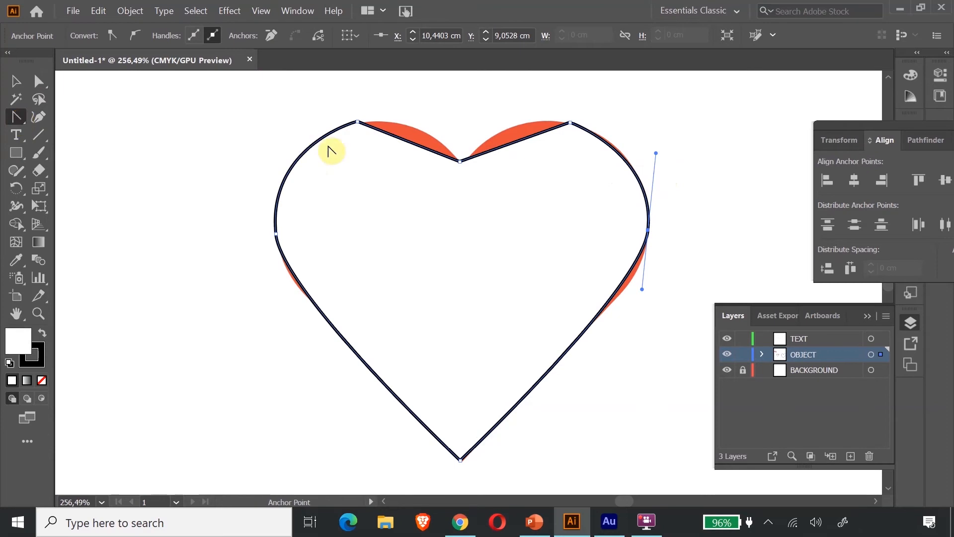
pyautogui.moveTo(358, 122); pyautogui.dragTo(329, 134)
pyautogui.click(39, 82)
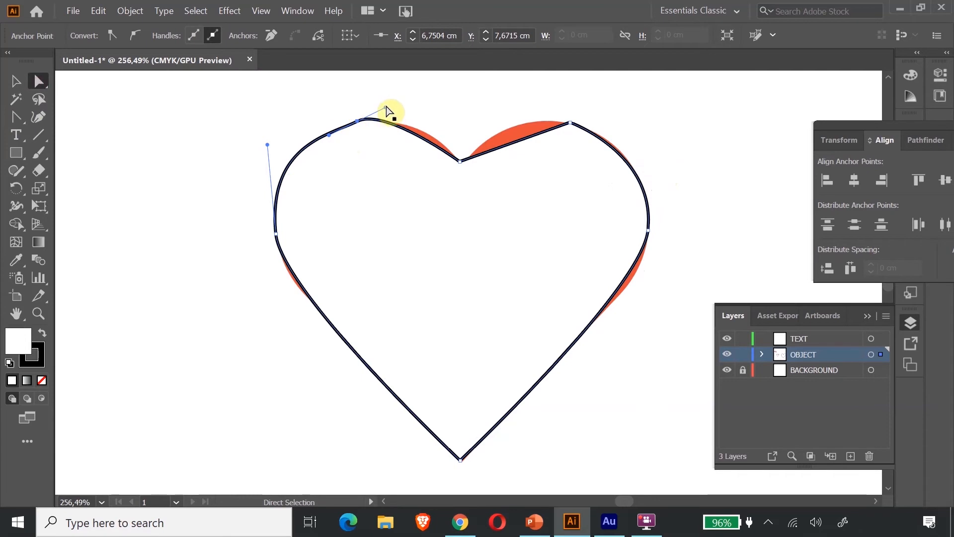
pyautogui.click(394, 143)
pyautogui.hotkey('ctrl', 'z')
pyautogui.hotkey('ctrl', 'z')
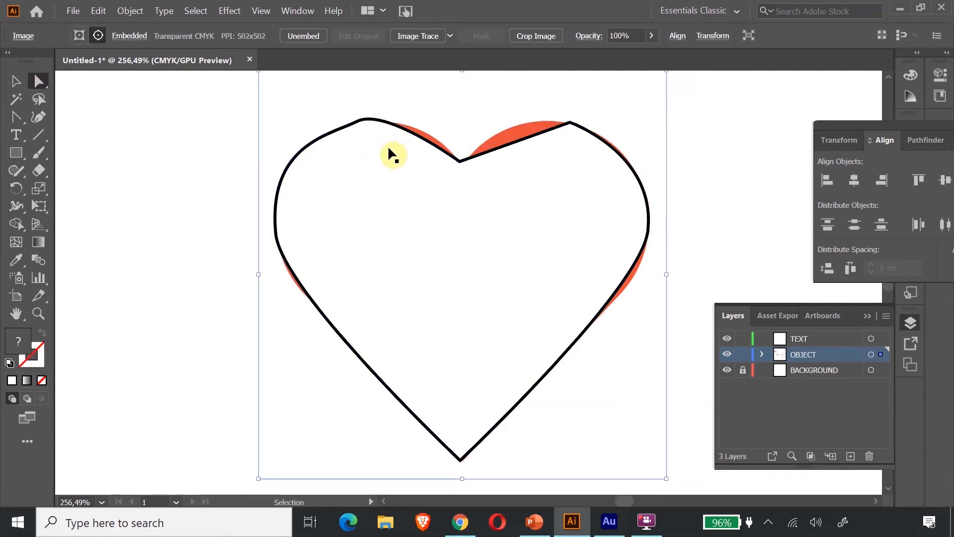
pyautogui.click(358, 122)
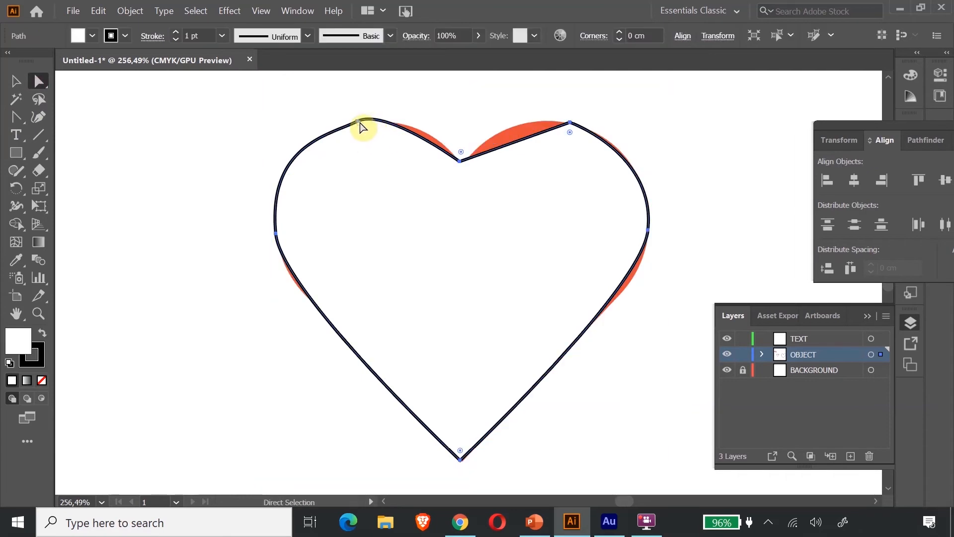
pyautogui.moveTo(386, 107); pyautogui.dragTo(403, 112)
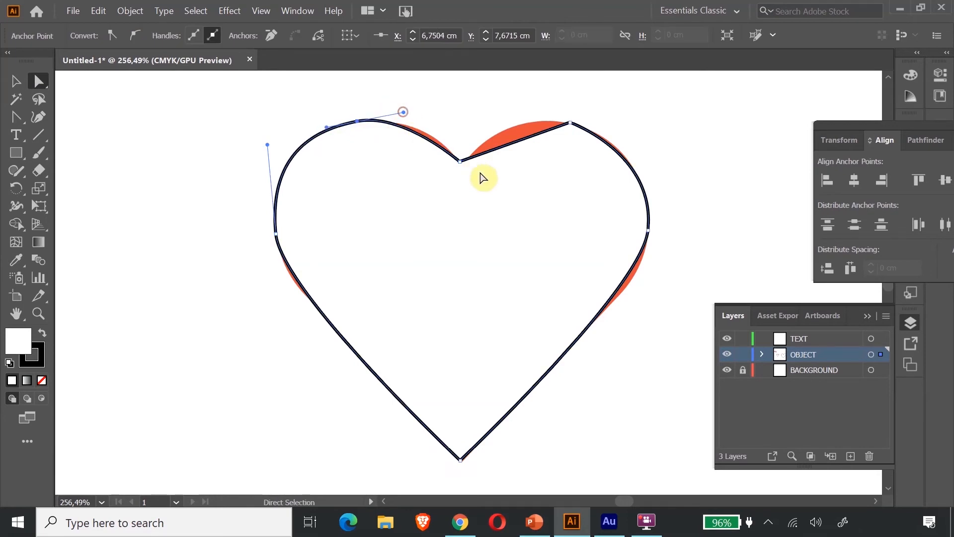
pyautogui.click(17, 118)
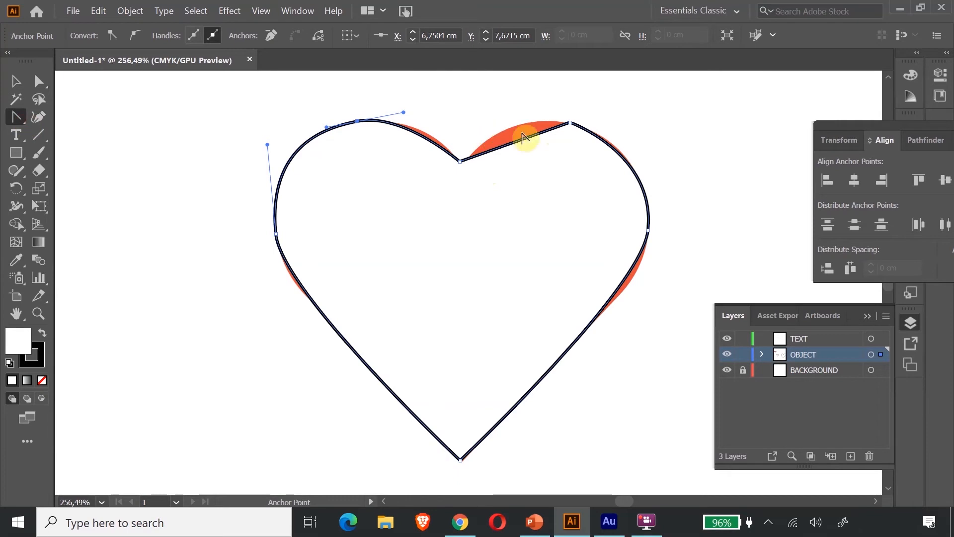
pyautogui.moveTo(570, 122); pyautogui.dragTo(521, 107)
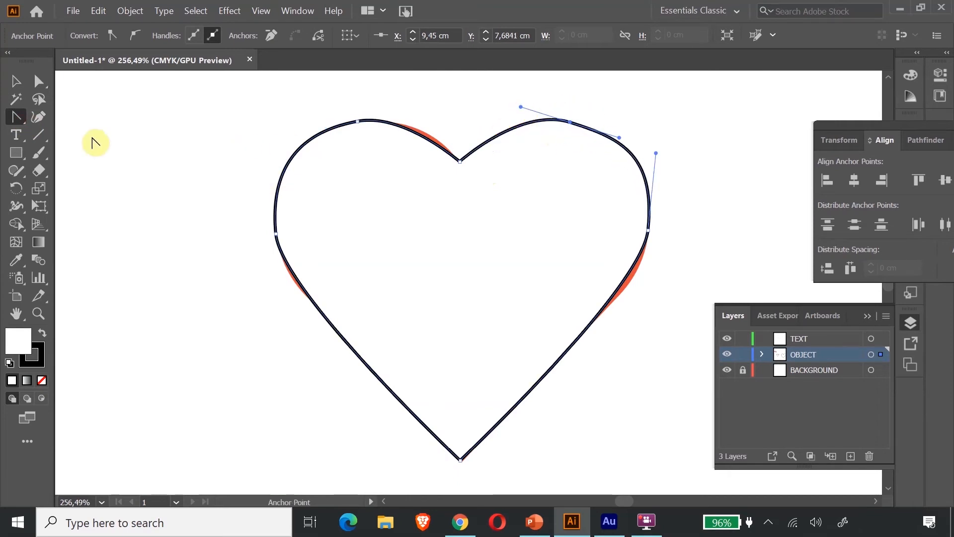
# Step: Fill the traced heart with bright red
pyautogui.click(19, 82)
pyautogui.click(426, 177)
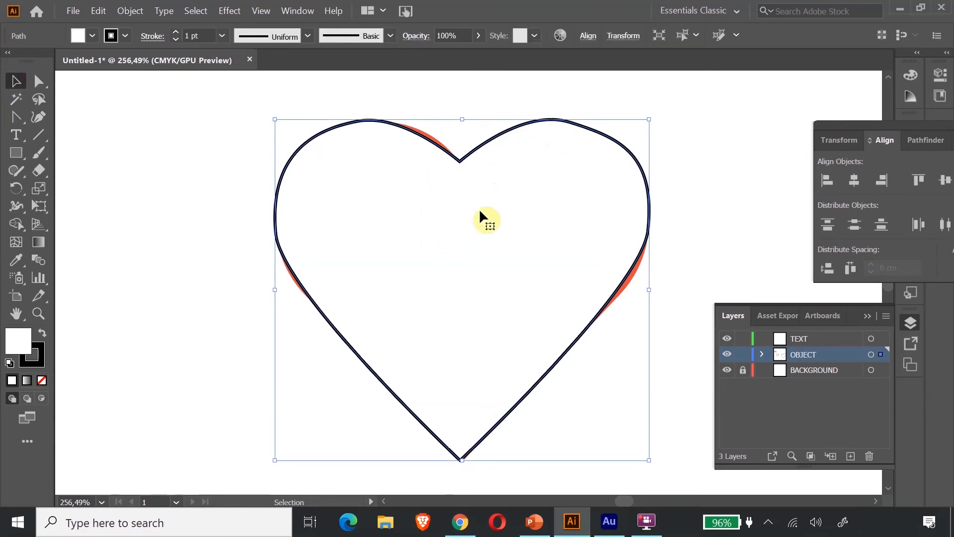
pyautogui.doubleClick(13, 349)
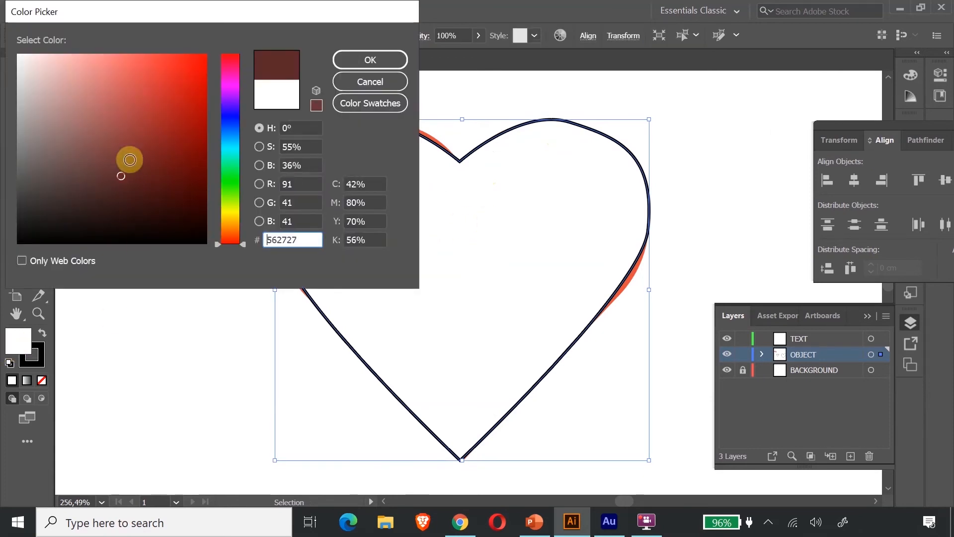
pyautogui.moveTo(201, 70); pyautogui.dragTo(209, 52)
pyautogui.click(353, 59)
# Step: Move the red traced heart to the left of the orange heart, partly off the artboard
pyautogui.moveTo(554, 242); pyautogui.dragTo(289, 237)
pyautogui.hotkey('ctrl', '-')
pyautogui.hotkey('ctrl', '-')
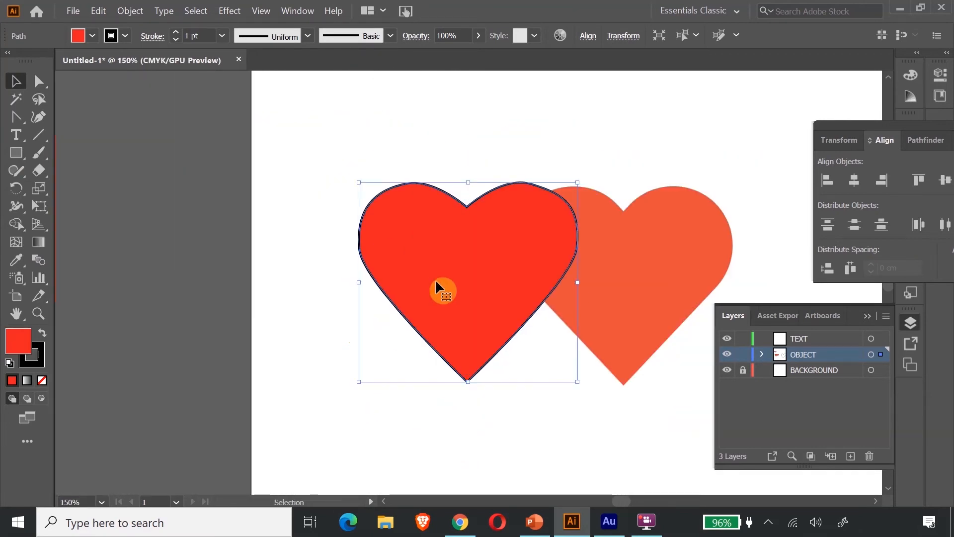
pyautogui.moveTo(553, 238); pyautogui.dragTo(389, 202)
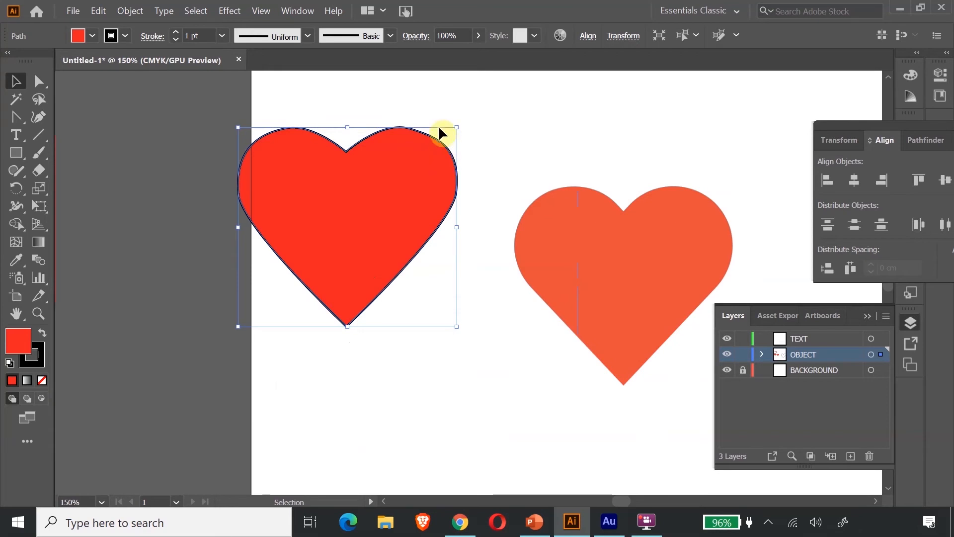
pyautogui.moveTo(413, 200); pyautogui.dragTo(240, 179)
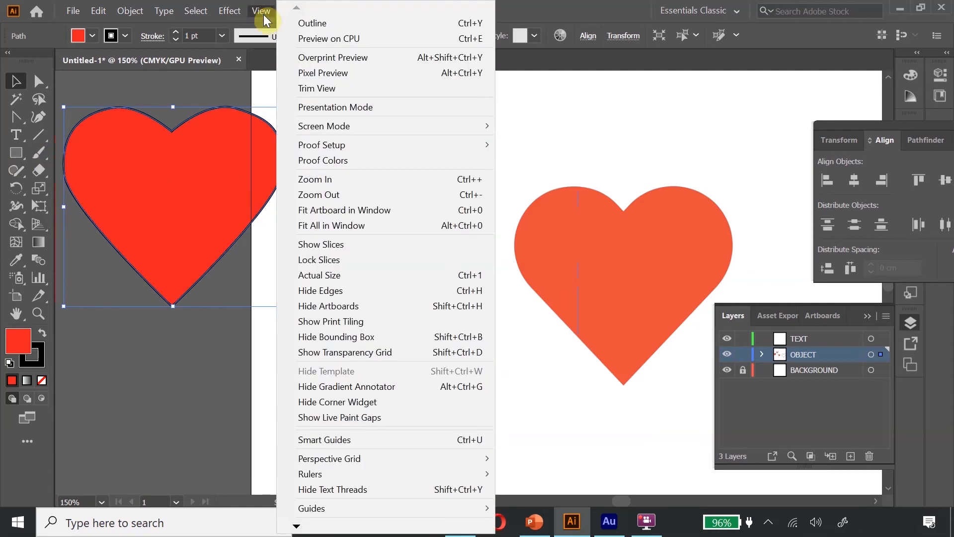
# Step: Show the document rulers
pyautogui.moveTo(321, 479)
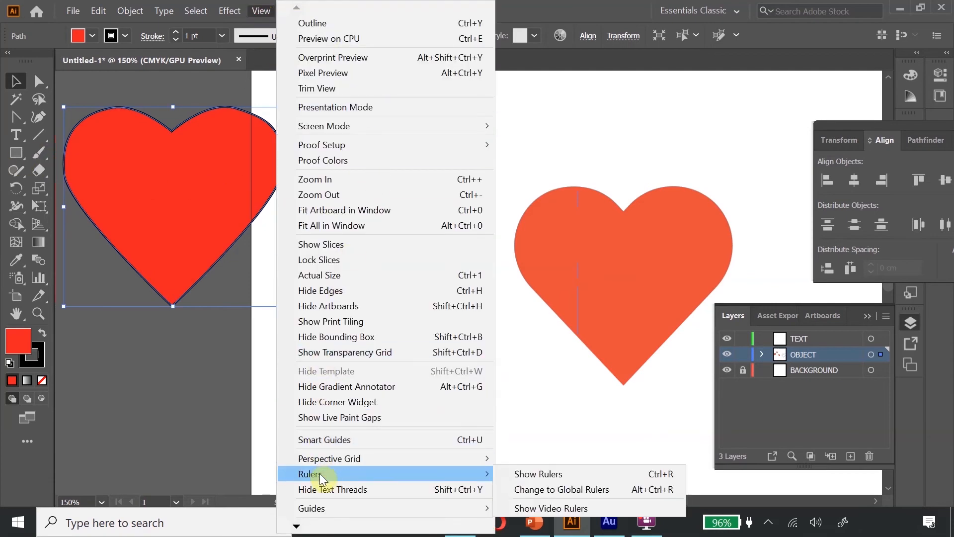
pyautogui.click(254, 10)
pyautogui.click(252, 11)
pyautogui.moveTo(372, 474)
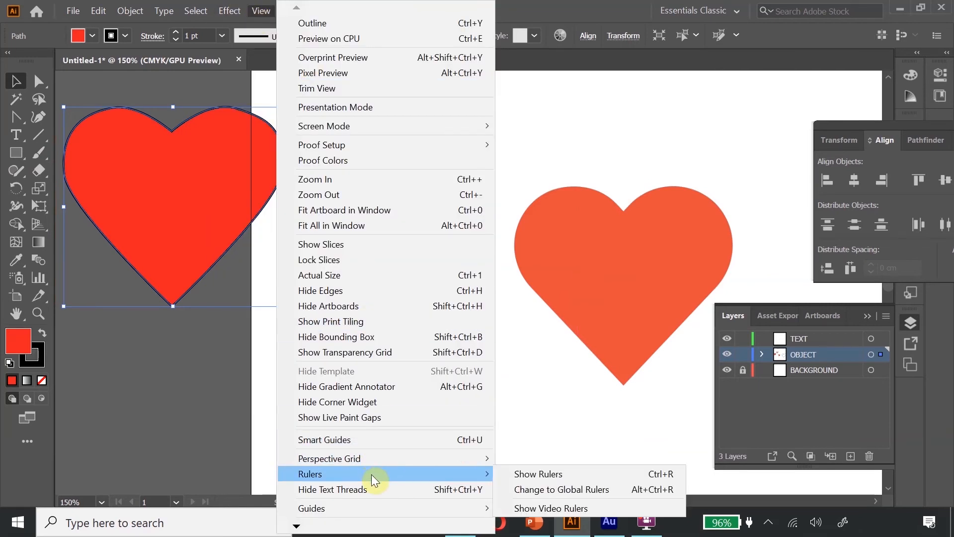
pyautogui.click(520, 475)
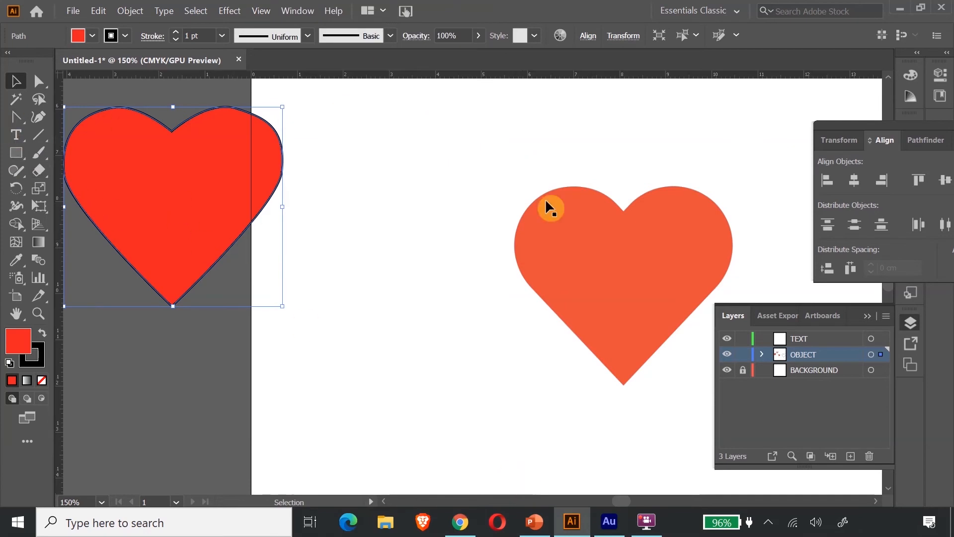
# Step: Place a vertical ruler guide through the centre of the orange heart, along its notch and lower tip
pyautogui.scroll(-1, 601, 391)
pyautogui.moveTo(625, 497)
pyautogui.mouseDown()
pyautogui.moveTo(634, 503)
pyautogui.moveTo(626, 508)
pyautogui.mouseUp()
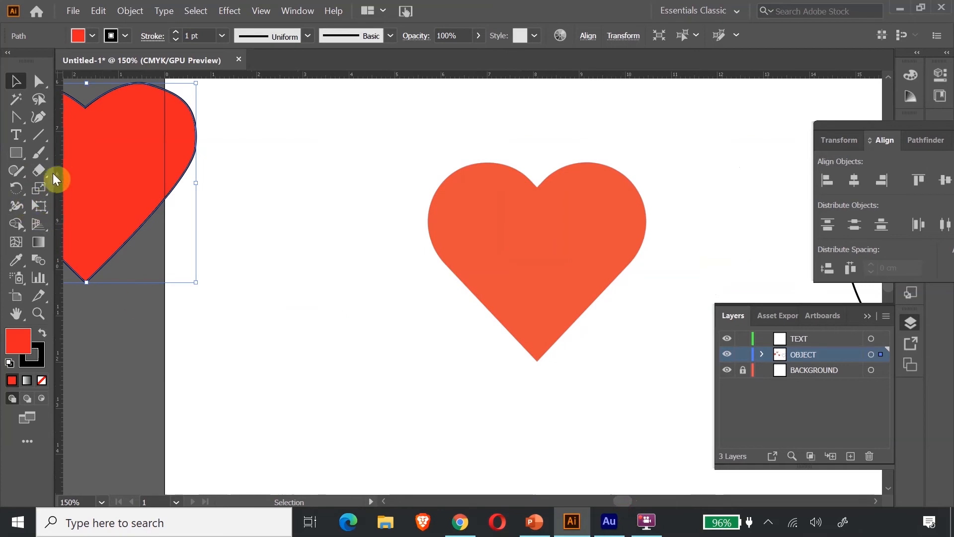
pyautogui.moveTo(60, 165); pyautogui.dragTo(537, 336)
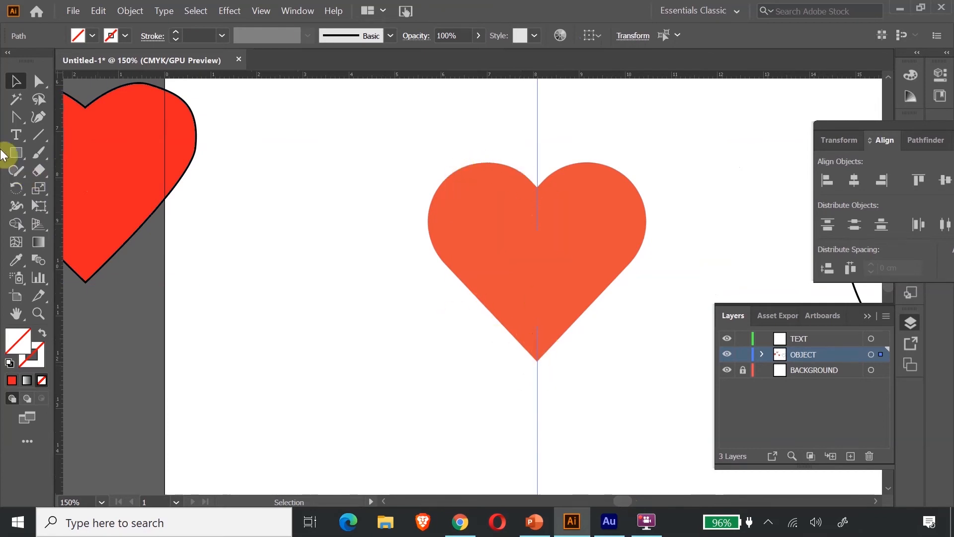
pyautogui.click(16, 120)
pyautogui.click(168, 197)
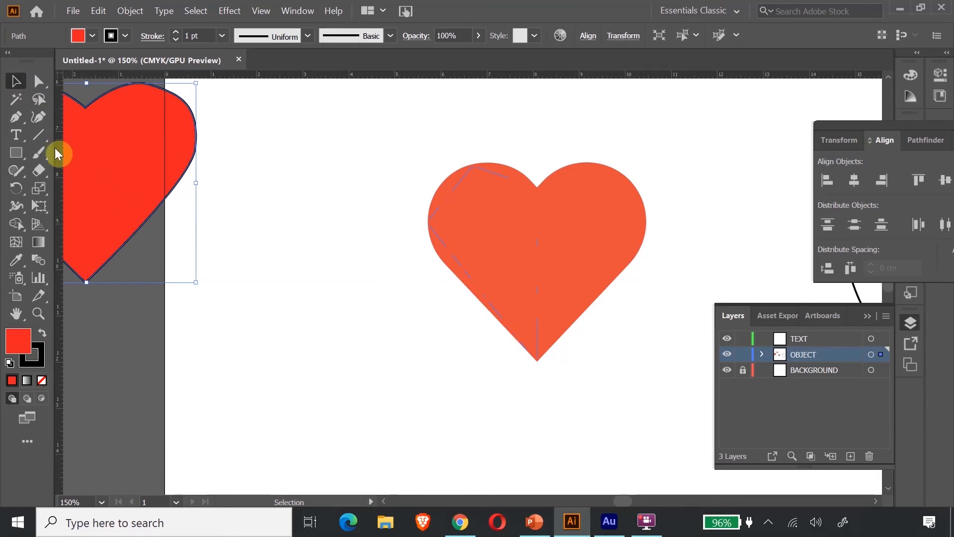
pyautogui.moveTo(58, 152); pyautogui.dragTo(535, 341)
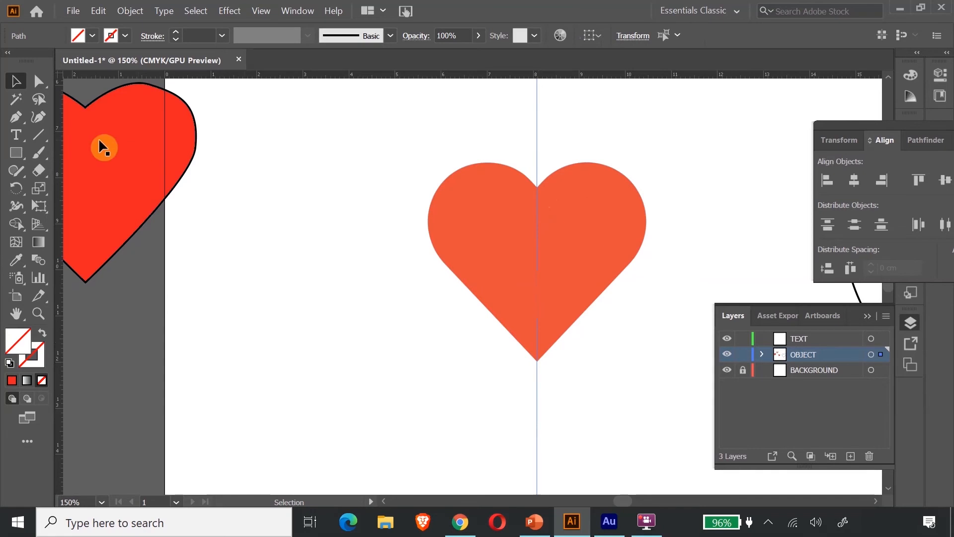
# Step: Trace the left half of the orange heart with straight Pen tool segments, closing the path along the centre guide
pyautogui.click(17, 120)
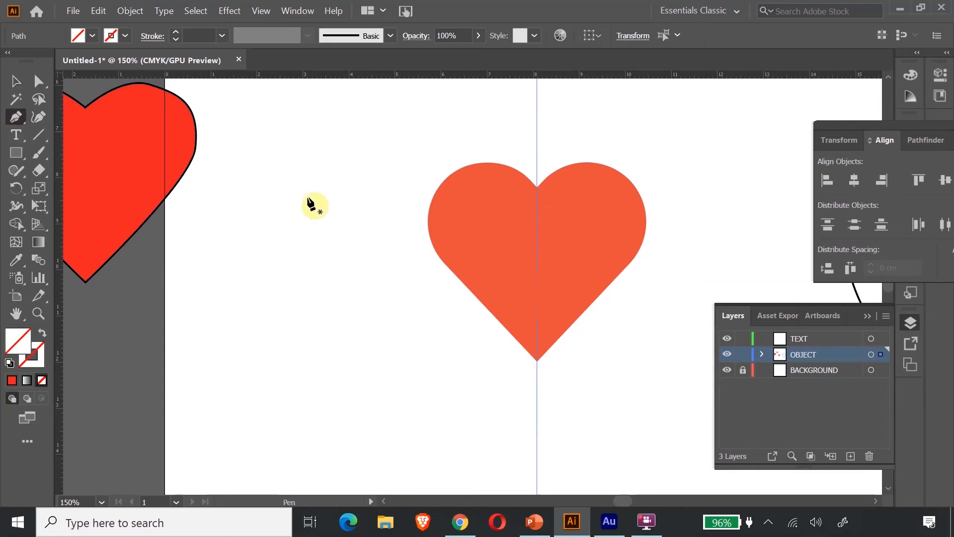
pyautogui.click(536, 188)
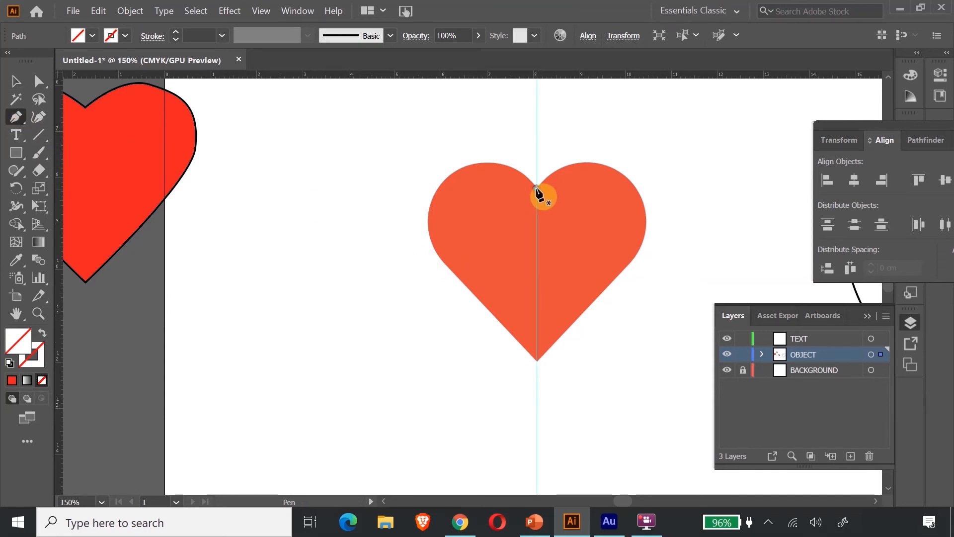
pyautogui.click(478, 162)
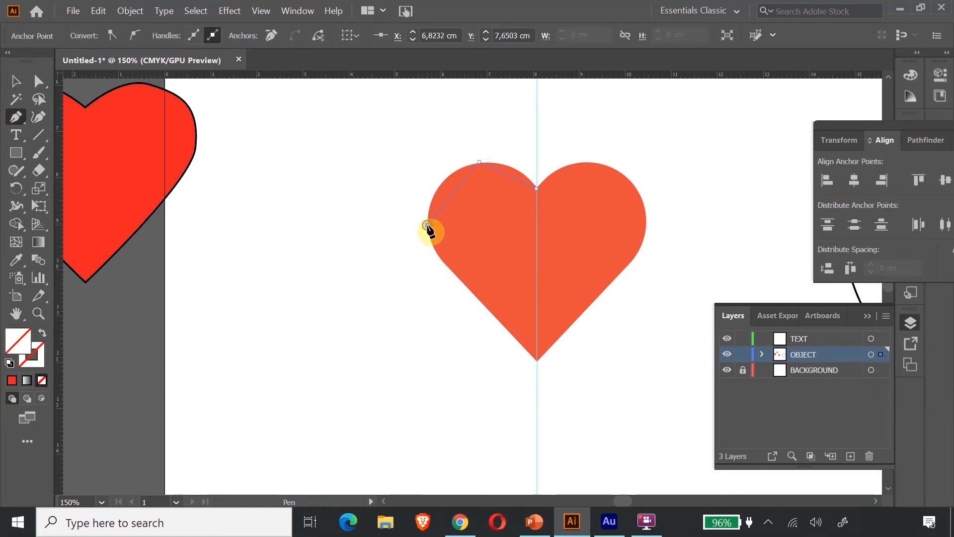
pyautogui.click(536, 359)
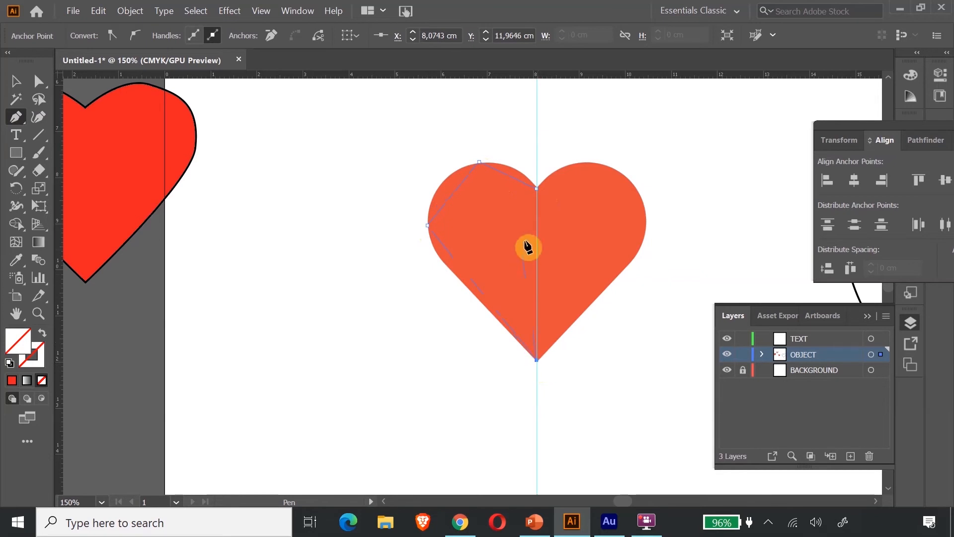
pyautogui.click(537, 189)
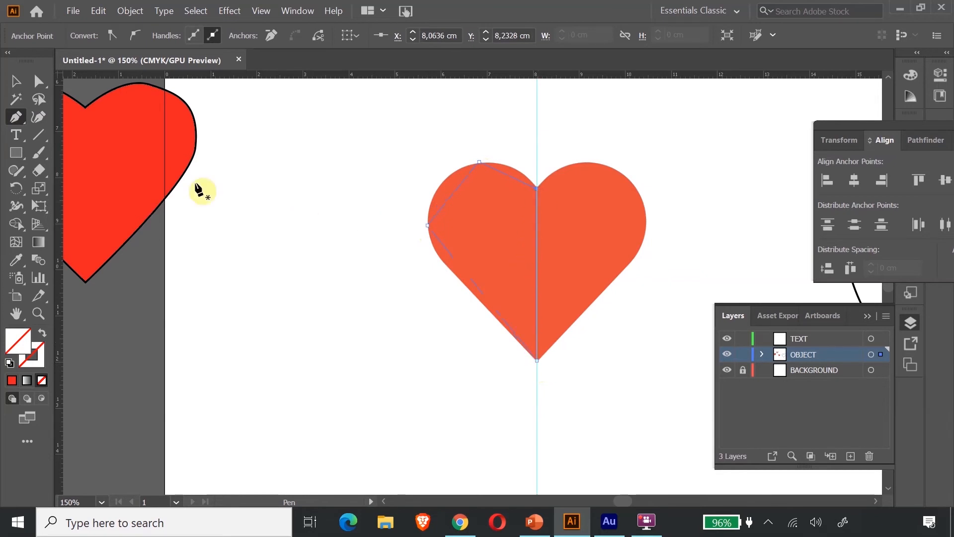
# Step: Move the half-heart outline to the left of the orange heart and fill it with blue 0702CE
pyautogui.click(16, 80)
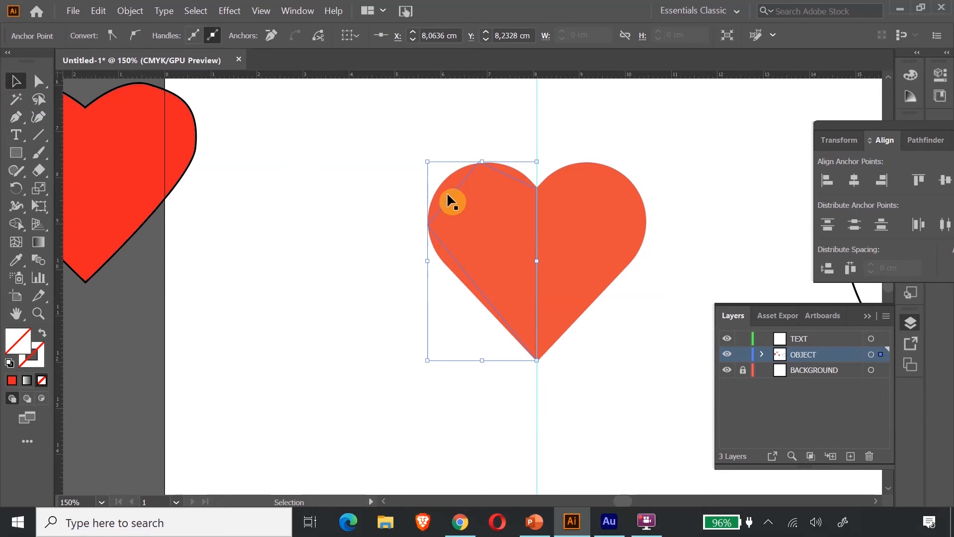
pyautogui.moveTo(449, 196); pyautogui.dragTo(332, 203)
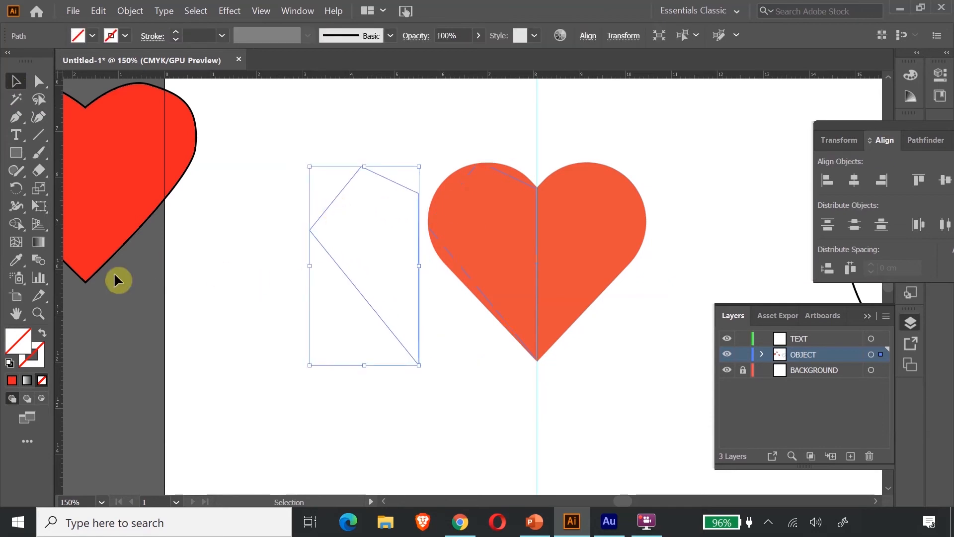
pyautogui.doubleClick(25, 341)
pyautogui.click(142, 170)
pyautogui.moveTo(178, 116); pyautogui.dragTo(204, 91)
pyautogui.click(230, 115)
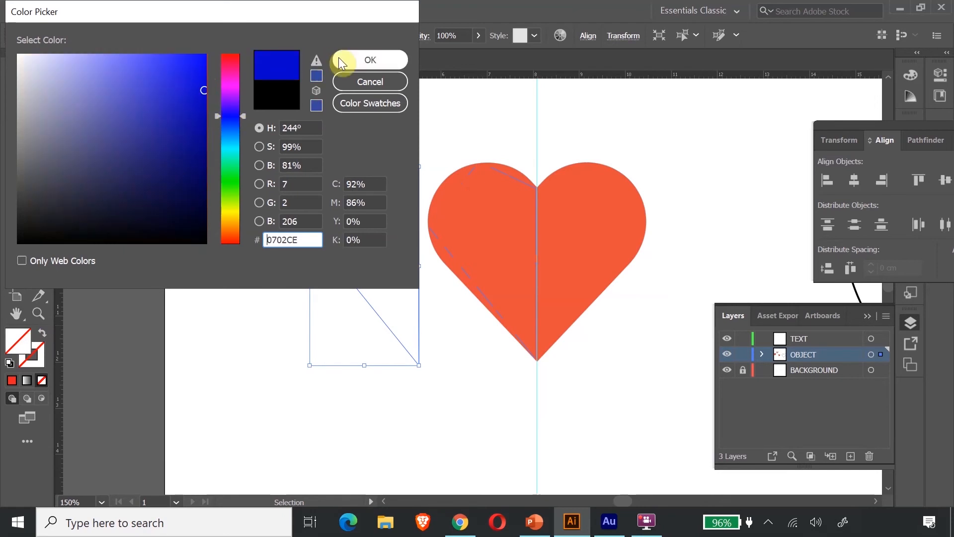
pyautogui.click(370, 59)
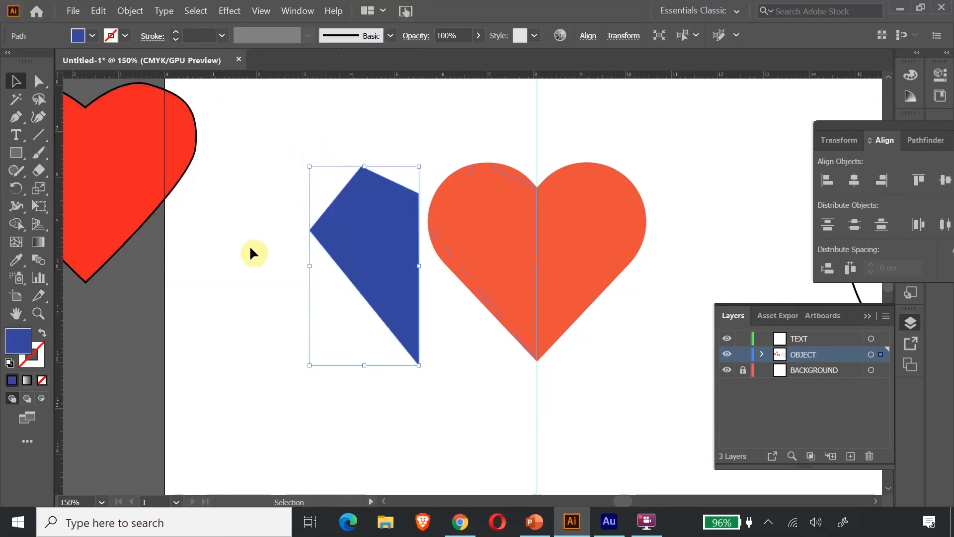
# Step: Convert the half-heart's outer left and top corners into smooth curves with the Anchor Point tool
pyautogui.moveTo(22, 119); pyautogui.dragTo(64, 170)
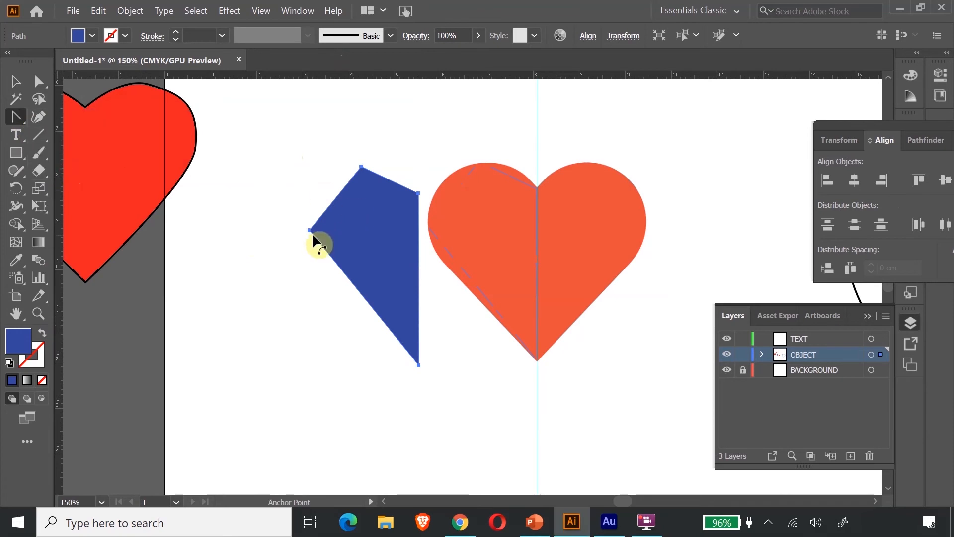
pyautogui.moveTo(309, 230); pyautogui.dragTo(316, 269)
pyautogui.moveTo(362, 167); pyautogui.dragTo(336, 168)
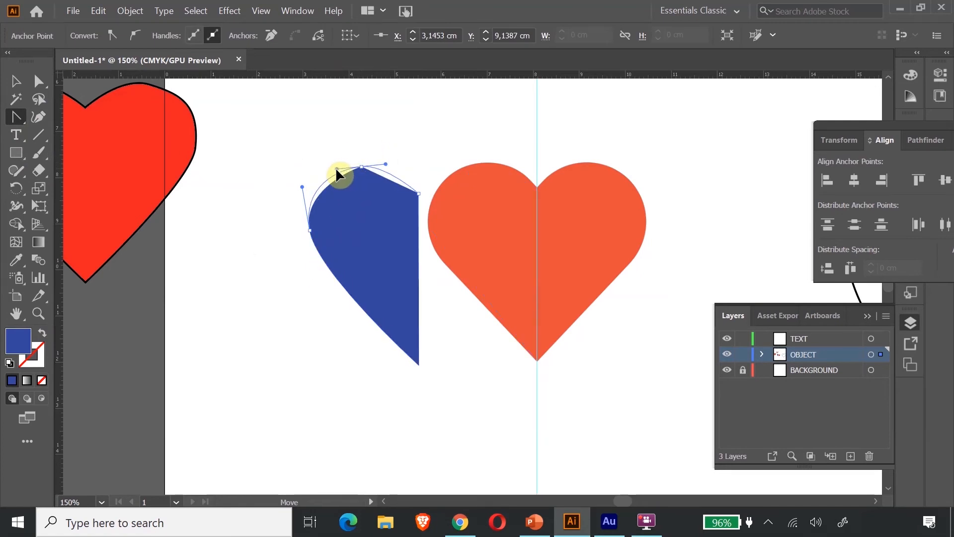
# Step: Refine the blue half's curve by tilting the top anchor's handle, lowering the left anchor and lengthening its upper handle
pyautogui.click(39, 82)
pyautogui.moveTo(386, 165); pyautogui.dragTo(391, 157)
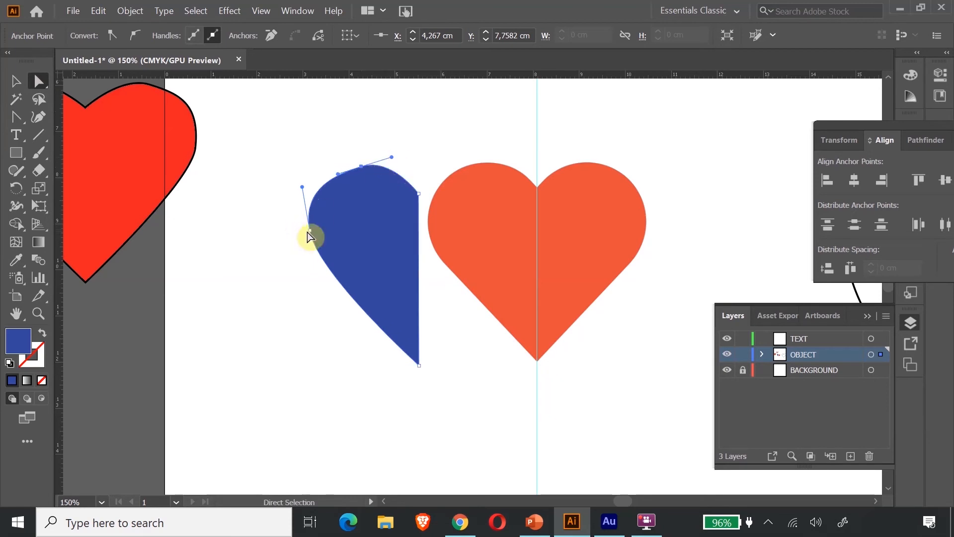
pyautogui.moveTo(307, 232); pyautogui.dragTo(304, 254)
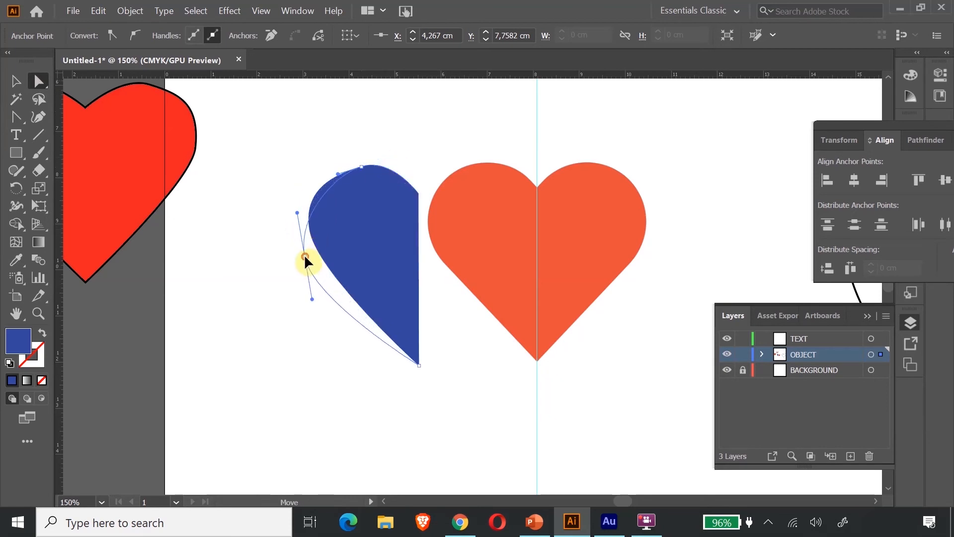
pyautogui.moveTo(298, 213); pyautogui.dragTo(290, 195)
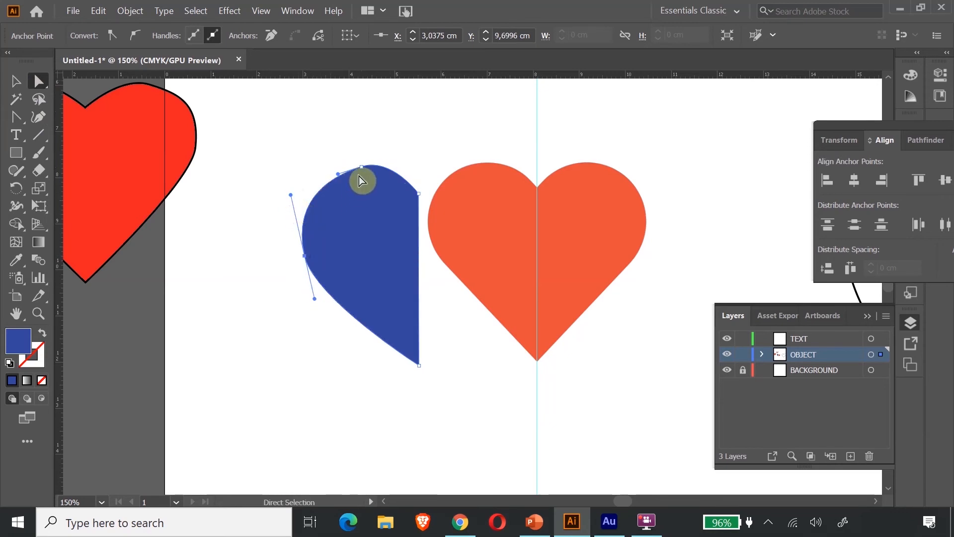
pyautogui.click(333, 175)
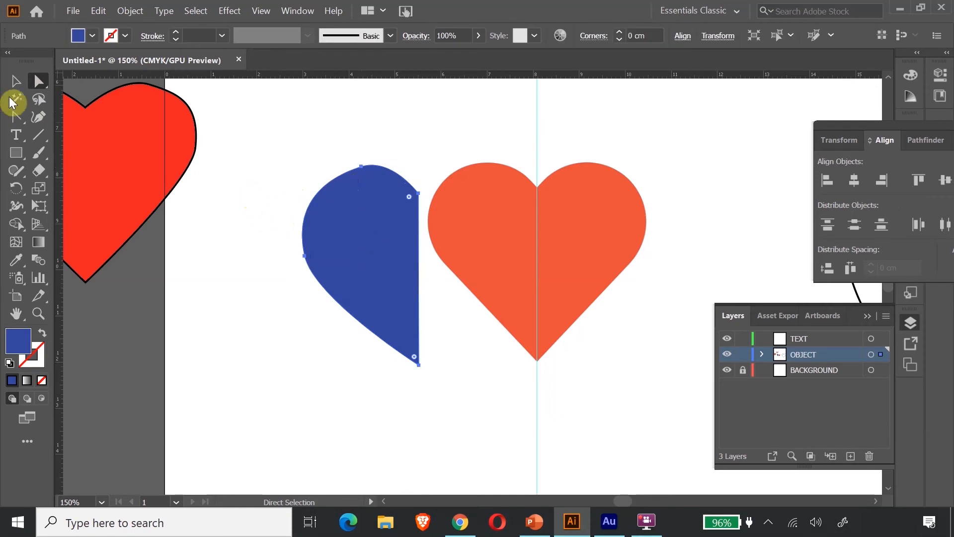
# Step: Move the blue half-heart further left and place a duplicate between it and the orange heart
pyautogui.click(15, 81)
pyautogui.moveTo(370, 247); pyautogui.dragTo(248, 249)
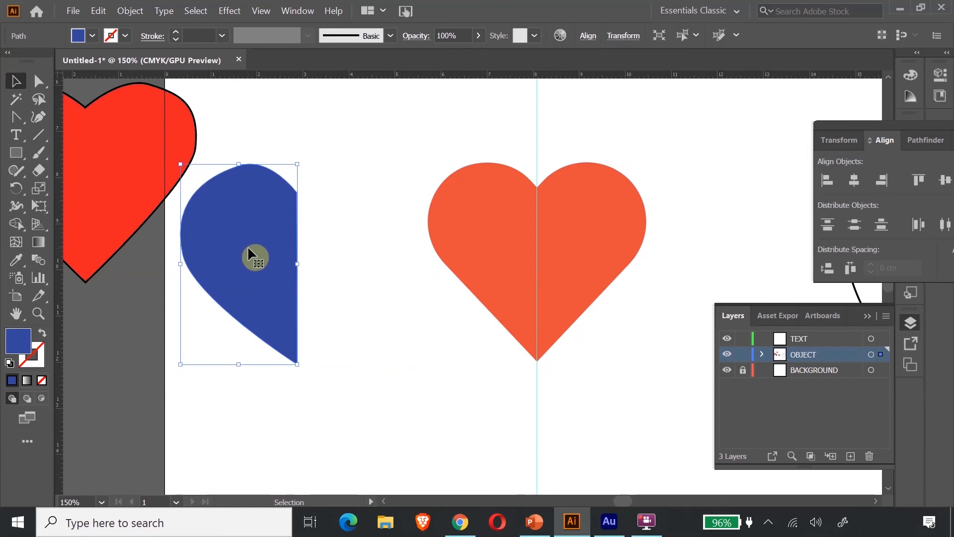
pyautogui.hotkey('ctrl', 'c')
pyautogui.hotkey('ctrl', 'v')
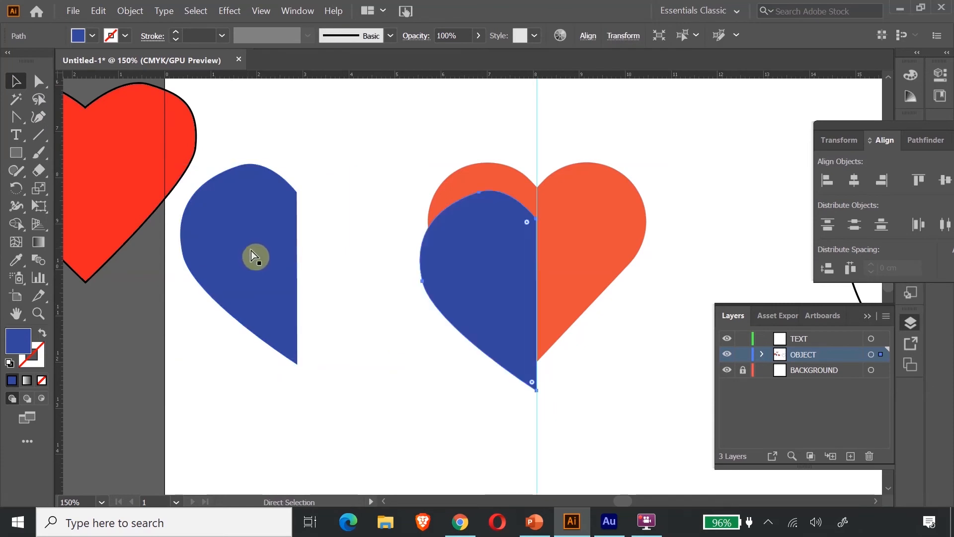
pyautogui.moveTo(426, 289); pyautogui.dragTo(366, 324)
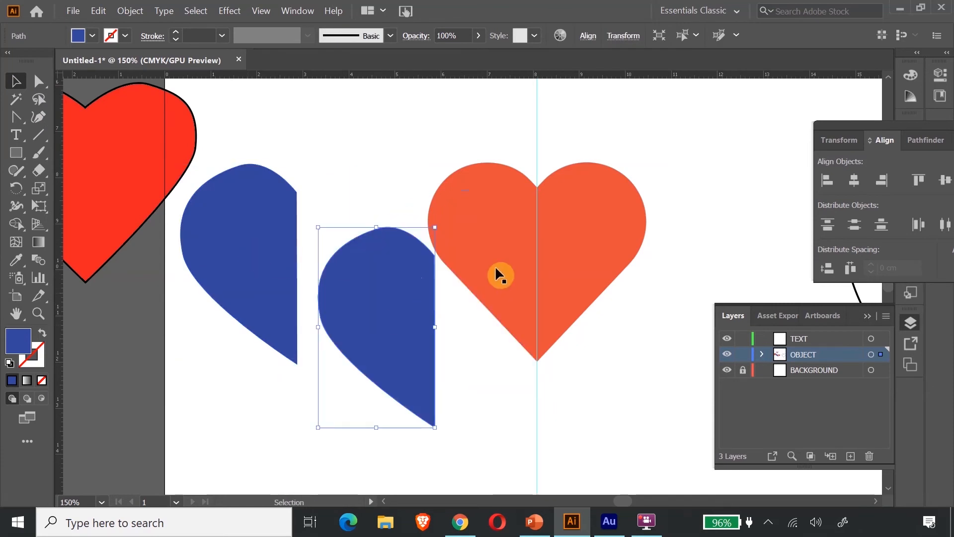
# Step: Move the orange heart up and right, clear of the two blue halves, keeping it in the artwork
pyautogui.click(494, 221)
pyautogui.moveTo(476, 220); pyautogui.dragTo(692, 168)
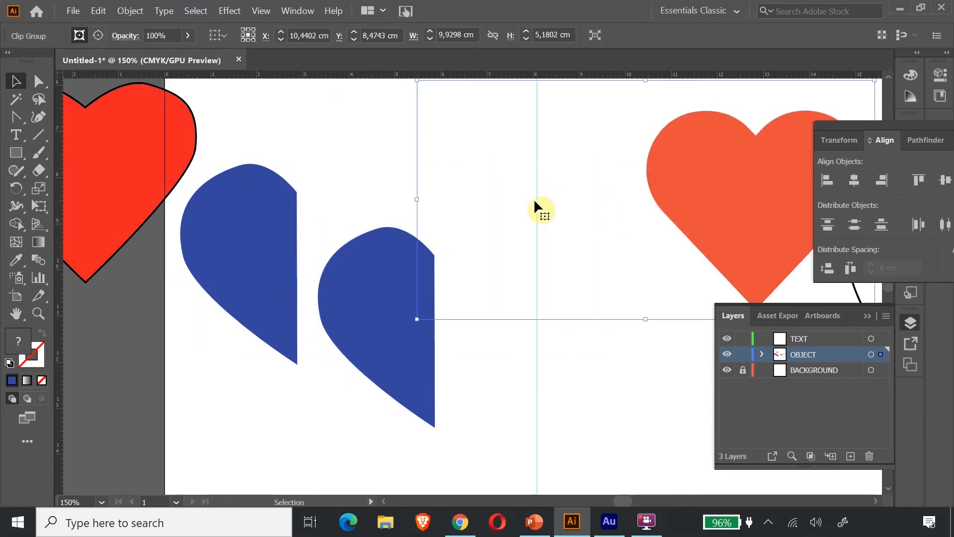
pyautogui.press('Delete')
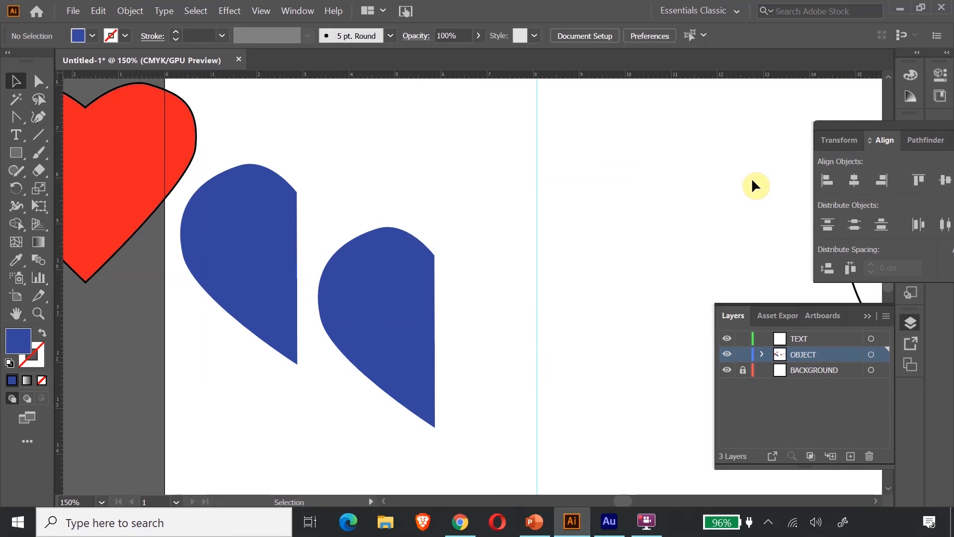
pyautogui.hotkey('ctrl', 'z')
pyautogui.moveTo(758, 165); pyautogui.dragTo(857, 133)
pyautogui.moveTo(680, 185); pyautogui.dragTo(804, 125)
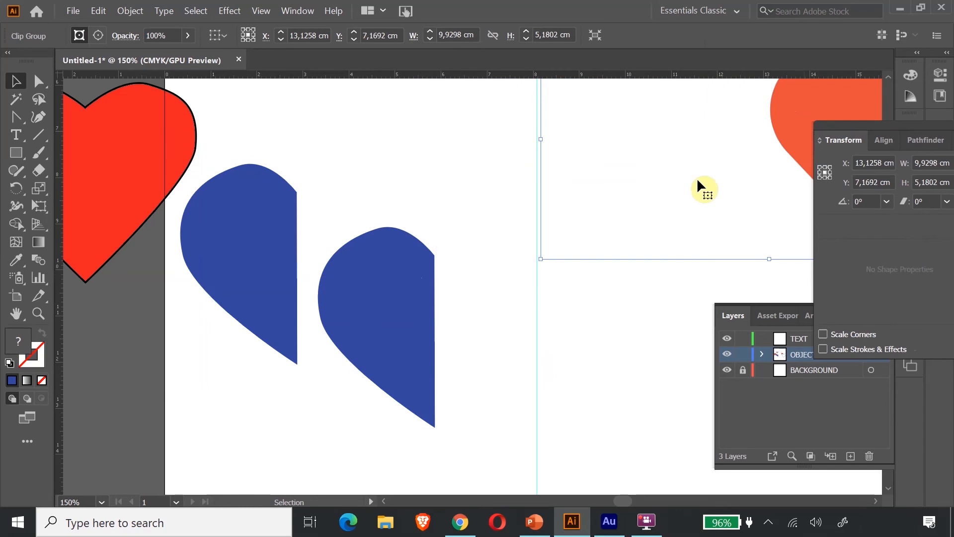
# Step: Place the duplicate half close beside the original half and reflect it across the vertical axis
pyautogui.click(224, 241)
pyautogui.moveTo(358, 289); pyautogui.dragTo(398, 253)
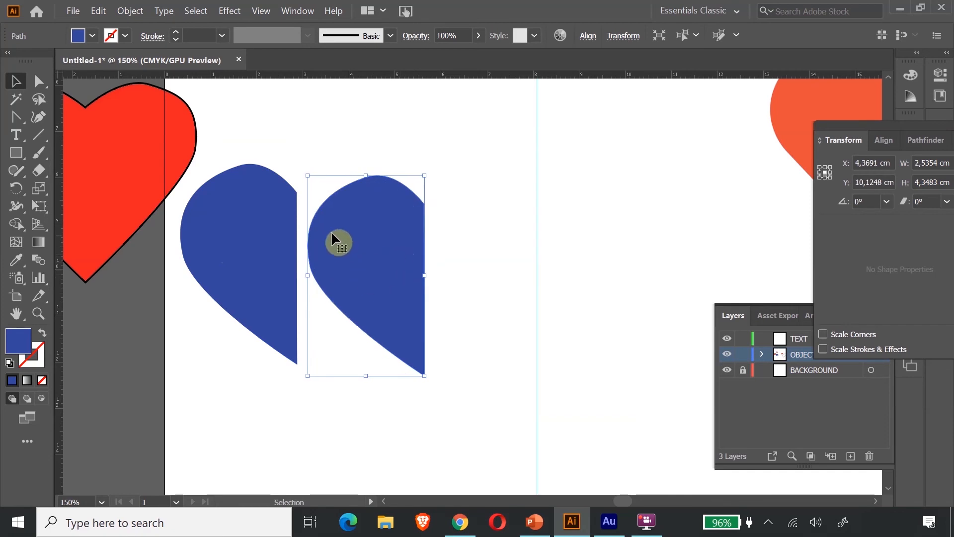
pyautogui.click(130, 11)
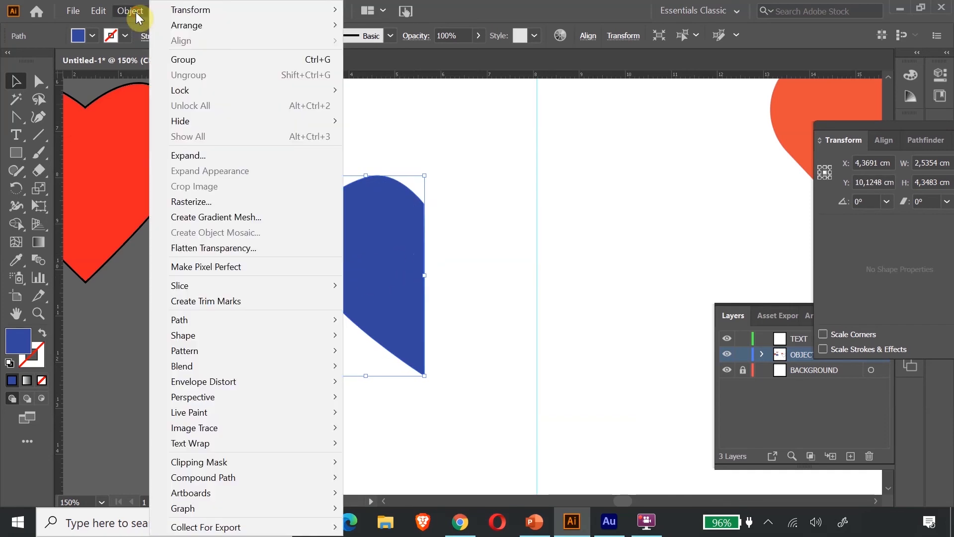
pyautogui.moveTo(172, 9)
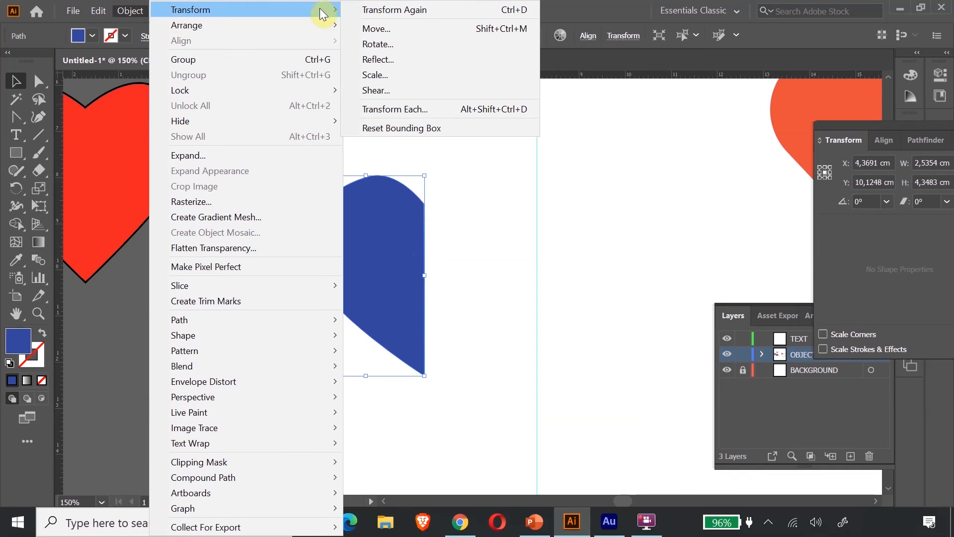
pyautogui.click(370, 60)
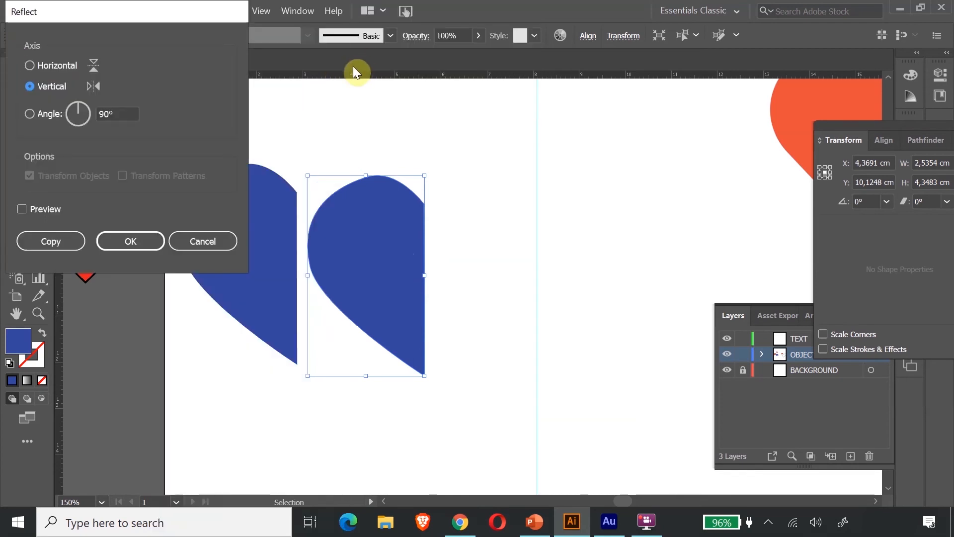
pyautogui.click(144, 242)
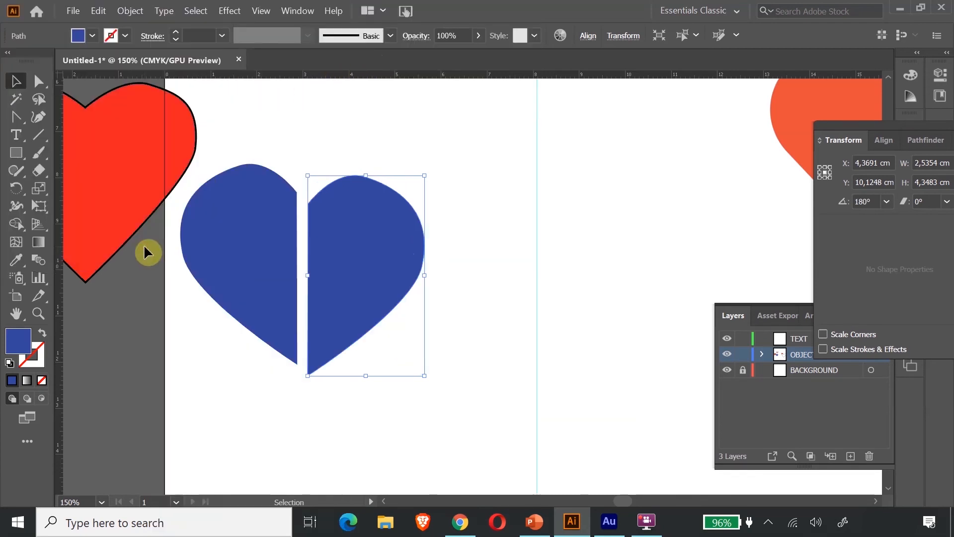
# Step: Fit the two blue halves together along their straight edges as a heart and align their bottom edges
pyautogui.moveTo(366, 254); pyautogui.dragTo(459, 240)
pyautogui.moveTo(263, 256); pyautogui.dragTo(369, 255)
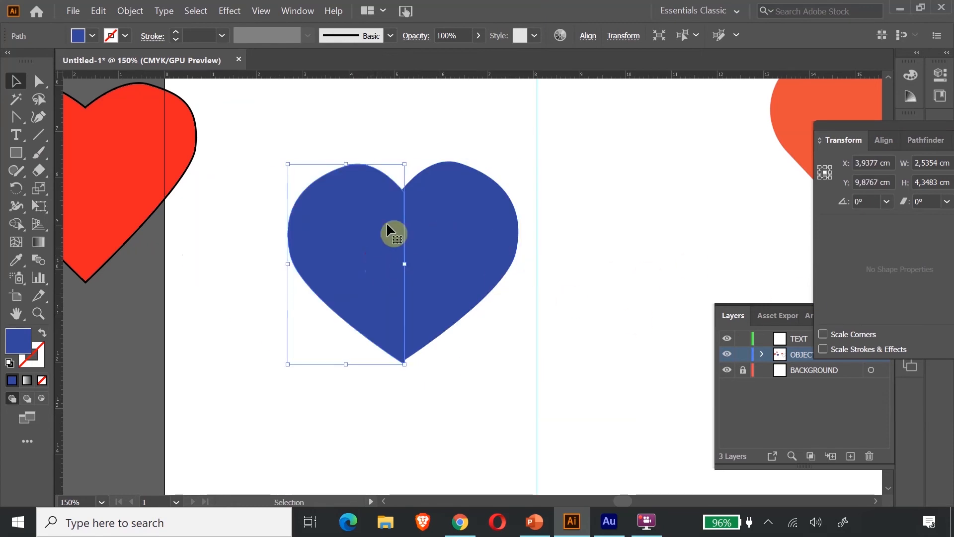
pyautogui.click(317, 112)
pyautogui.moveTo(307, 130); pyautogui.dragTo(525, 260)
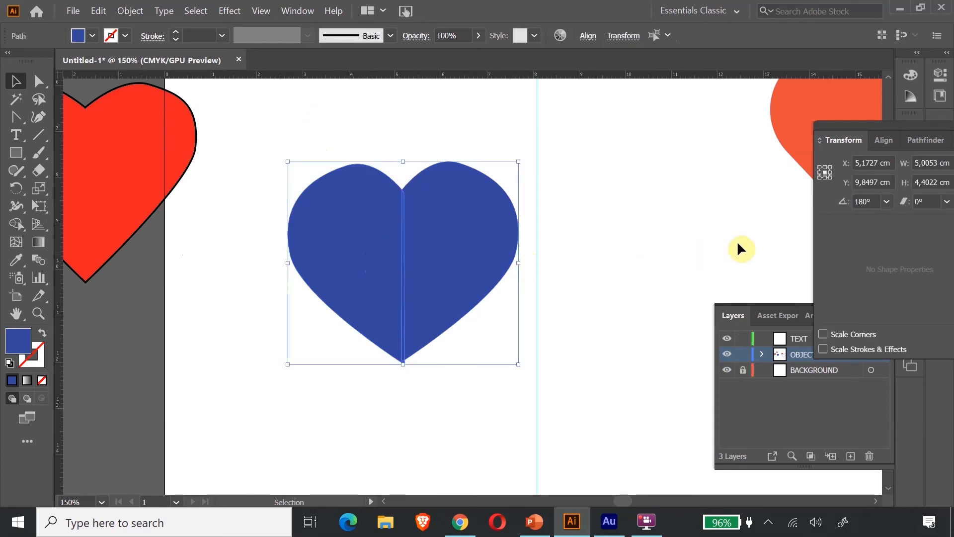
pyautogui.click(883, 144)
pyautogui.moveTo(886, 121); pyautogui.dragTo(725, 129)
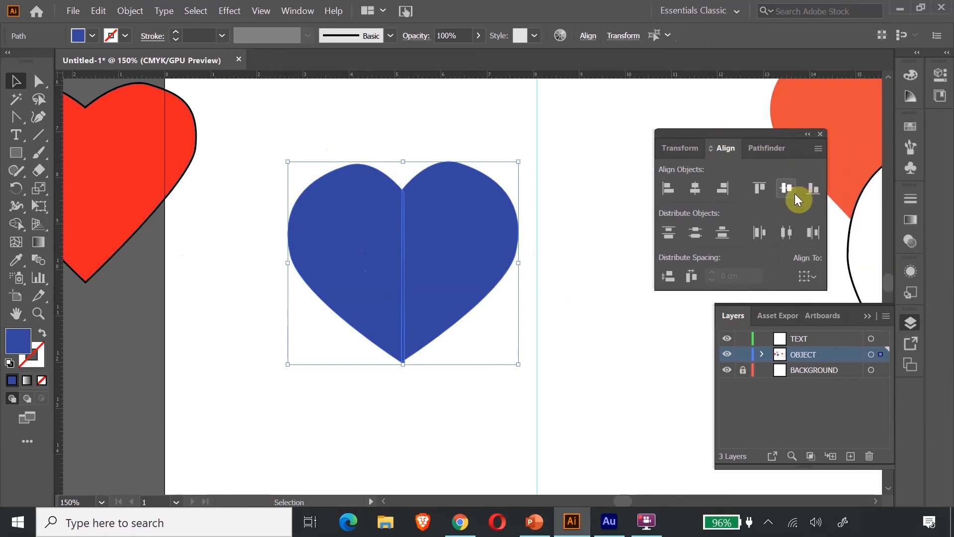
pyautogui.click(813, 190)
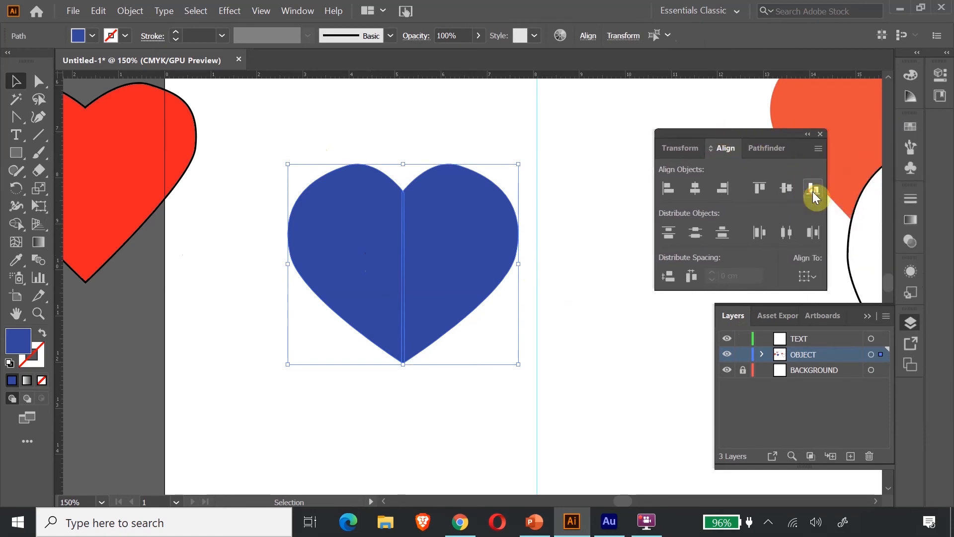
pyautogui.click(611, 175)
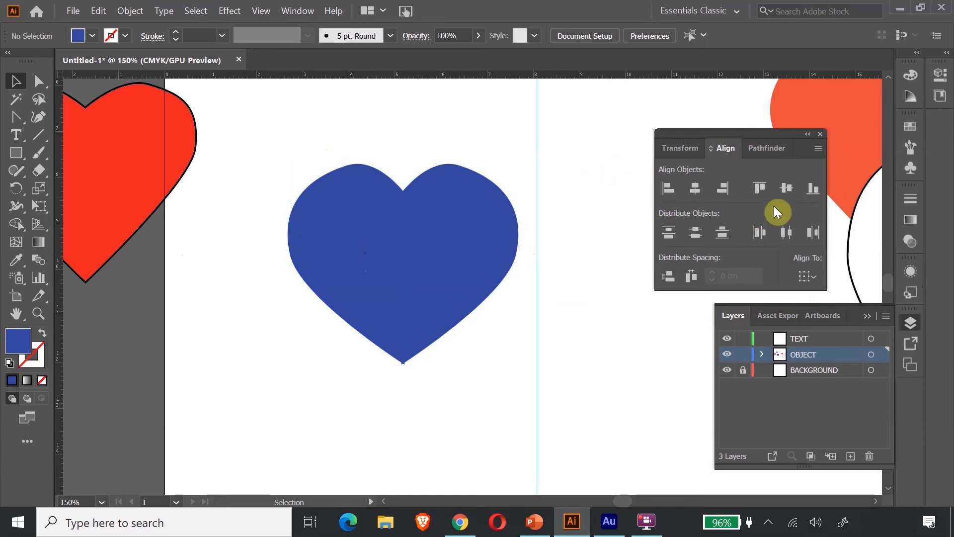
# Step: Try aligning both blue halves by their horizontal centres, and undo the alignment
pyautogui.moveTo(308, 143); pyautogui.dragTo(476, 238)
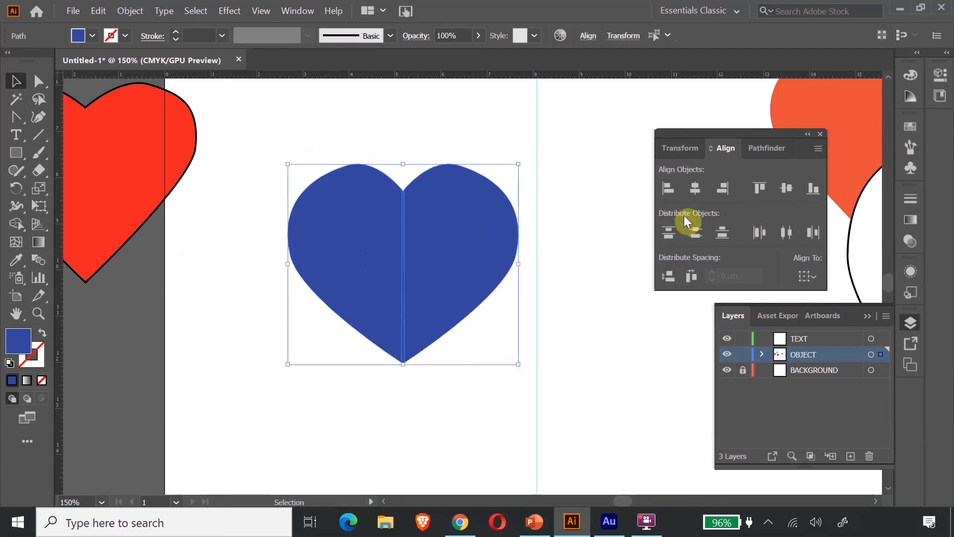
pyautogui.click(696, 194)
pyautogui.click(424, 138)
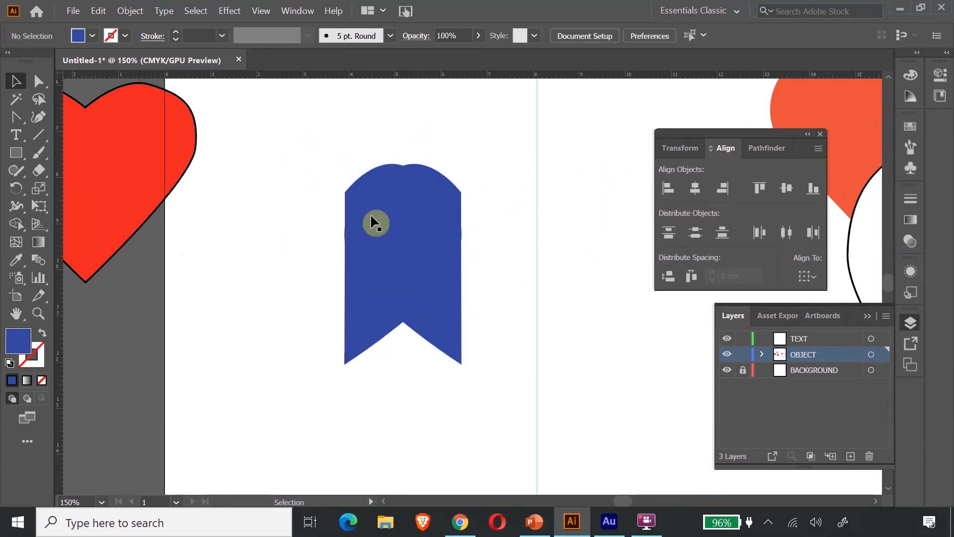
pyautogui.hotkey('ctrl', 'z')
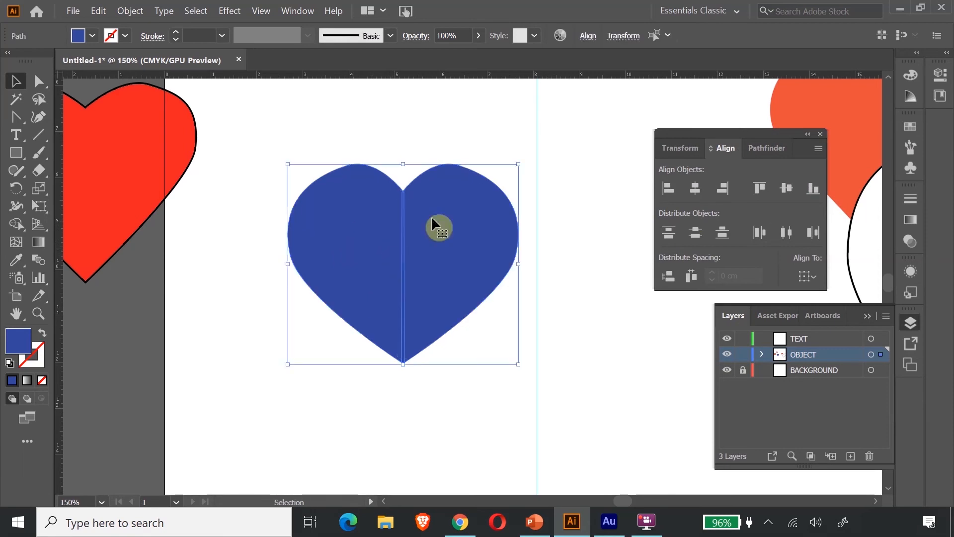
pyautogui.click(464, 123)
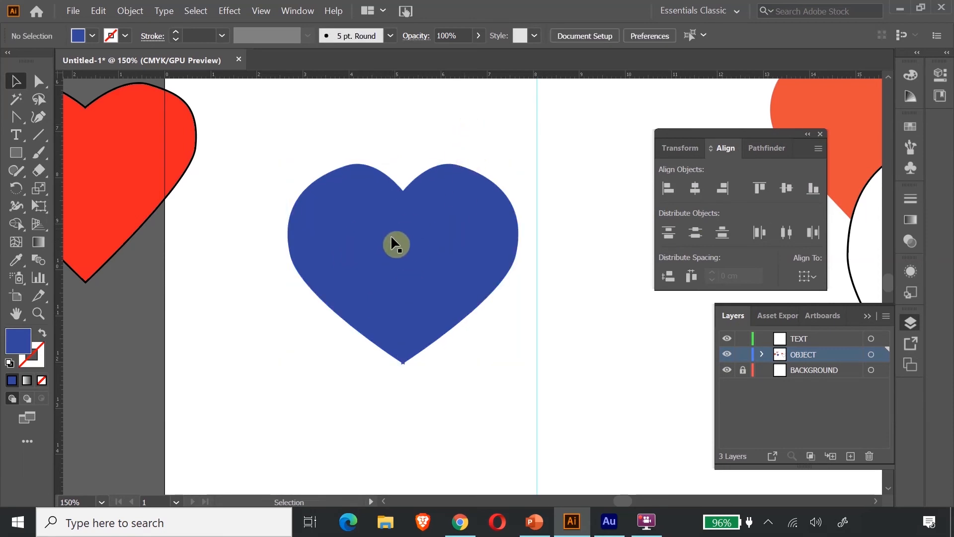
# Step: Group the two blue halves into a single object and select the grouped heart
pyautogui.click(434, 268)
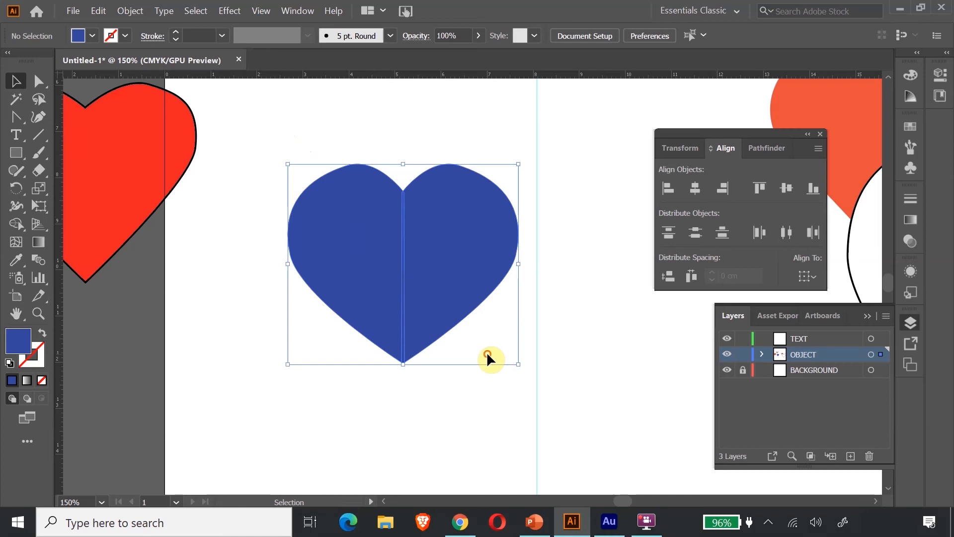
pyautogui.rightClick(401, 225)
pyautogui.click(433, 304)
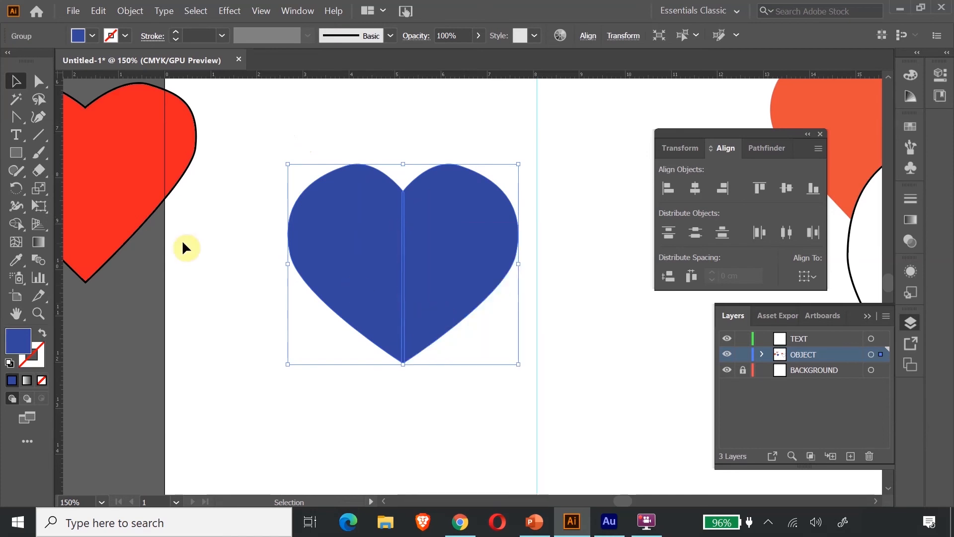
pyautogui.click(337, 133)
pyautogui.click(442, 230)
# Step: Examine how the two halves of the grouped blue heart meet at its bottom tip
pyautogui.click(38, 313)
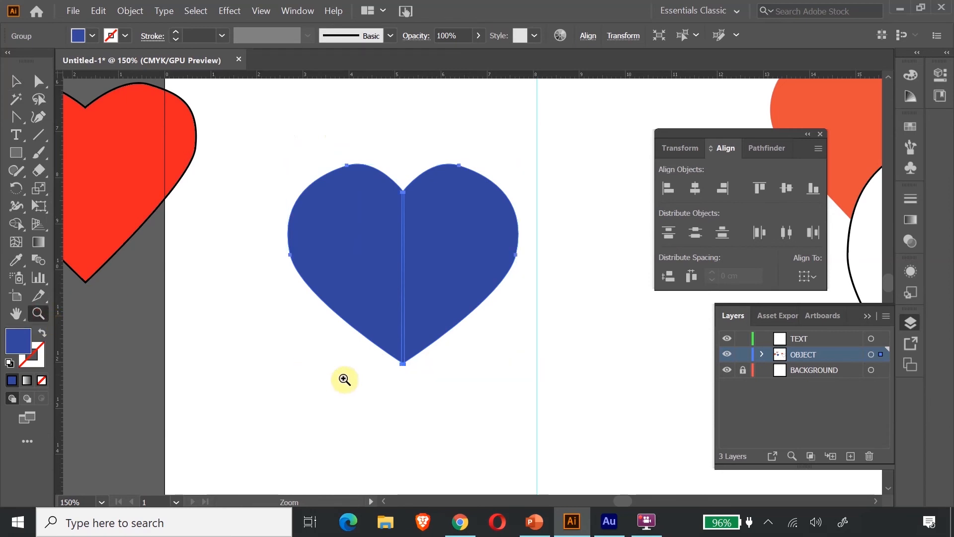
pyautogui.moveTo(391, 356); pyautogui.dragTo(430, 379)
pyautogui.scroll(-3, 430, 378)
pyautogui.moveTo(401, 296); pyautogui.dragTo(562, 454)
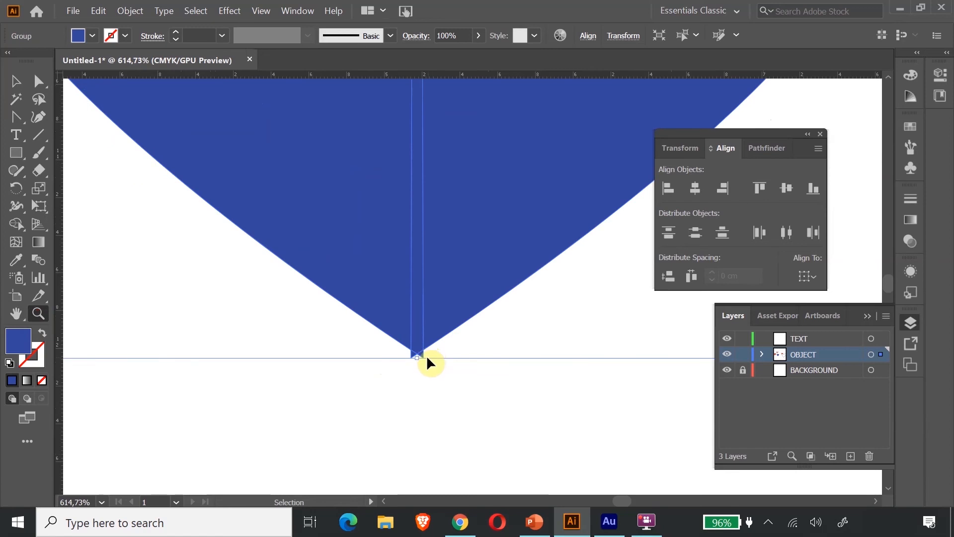
pyautogui.hotkey('ctrl', '-')
pyautogui.hotkey('ctrl', '-')
pyautogui.hotkey('ctrl', '-')
pyautogui.hotkey('ctrl', '-')
pyautogui.press('v')
pyautogui.click(334, 149)
pyautogui.click(396, 216)
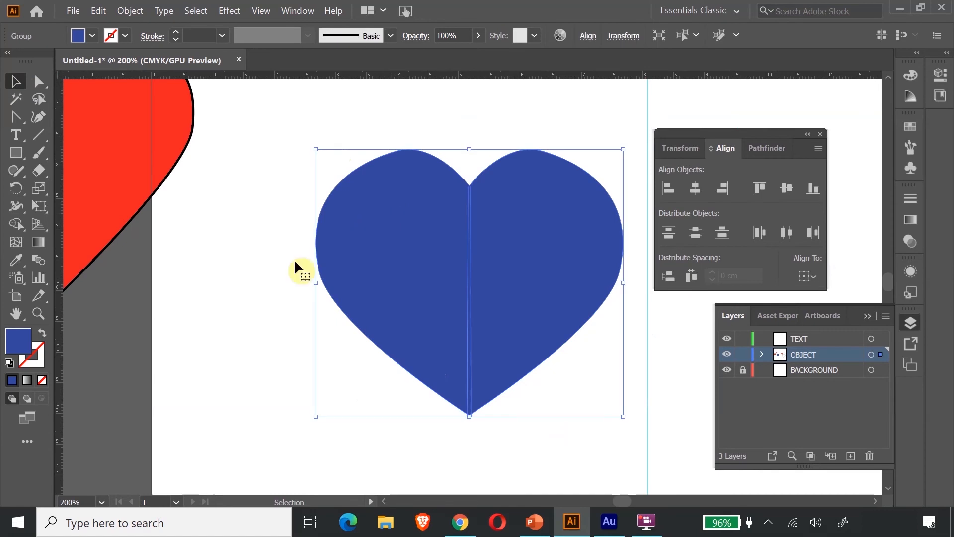
pyautogui.click(39, 349)
pyautogui.doubleClick(40, 349)
pyautogui.click(172, 147)
pyautogui.moveTo(186, 208); pyautogui.dragTo(195, 260)
pyautogui.click(358, 62)
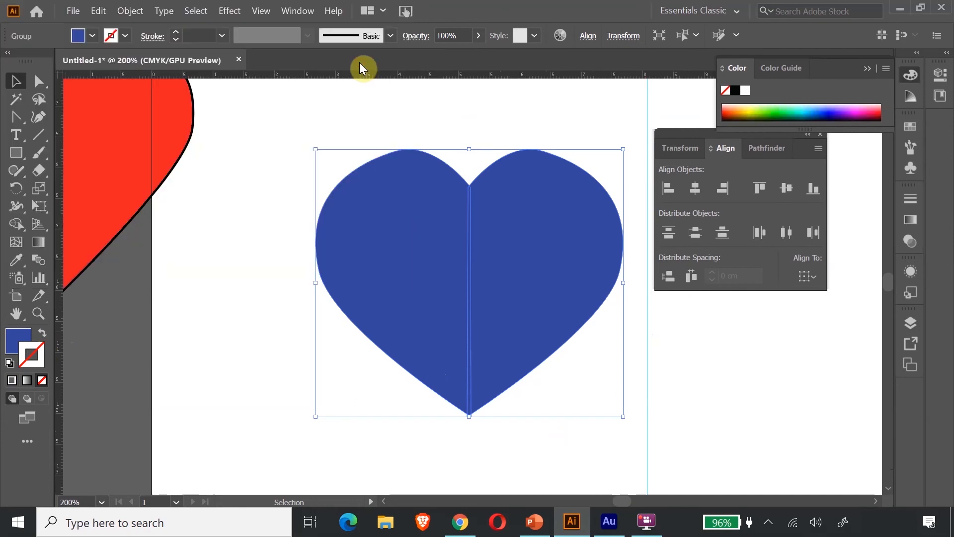
# Step: Give the grouped blue heart a near-black stroke in colour 190C0C
pyautogui.doubleClick(42, 365)
pyautogui.click(118, 225)
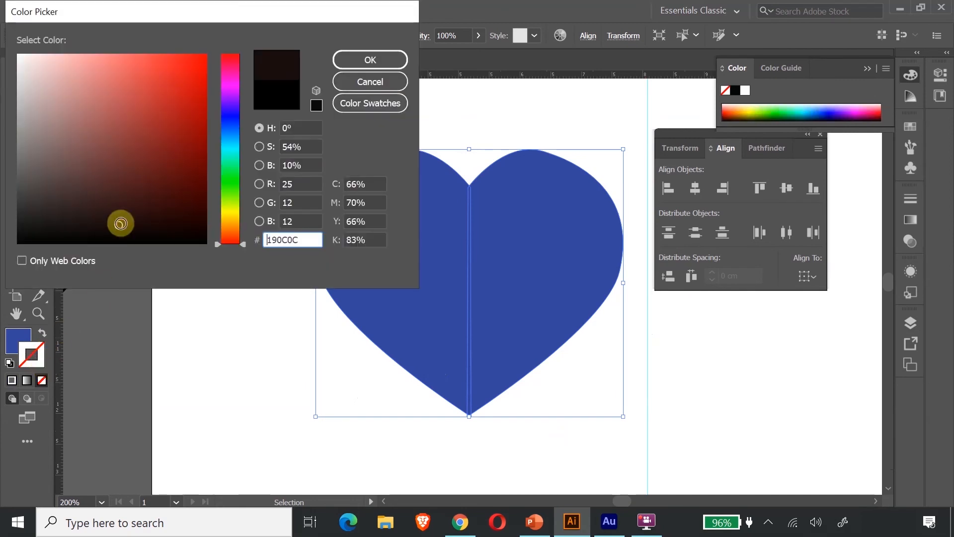
pyautogui.click(370, 58)
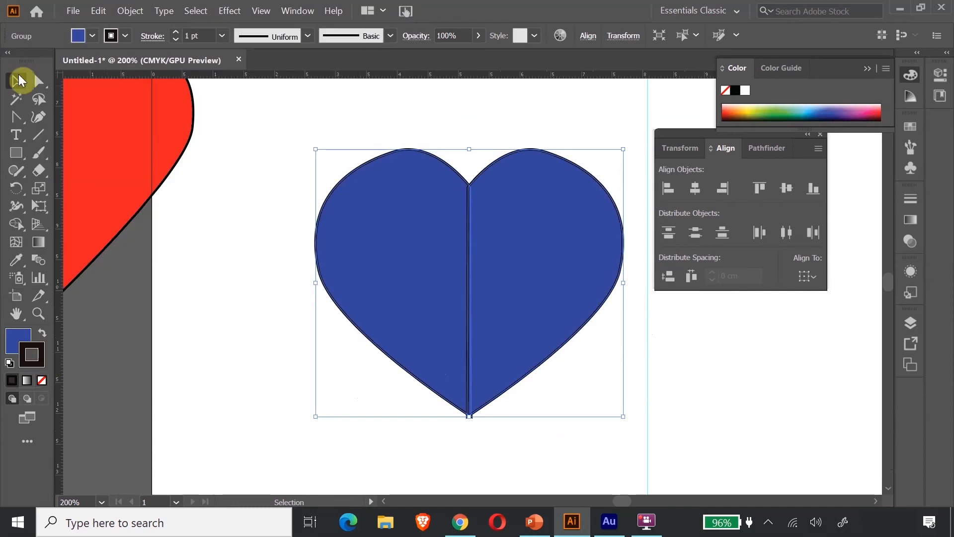
pyautogui.click(258, 196)
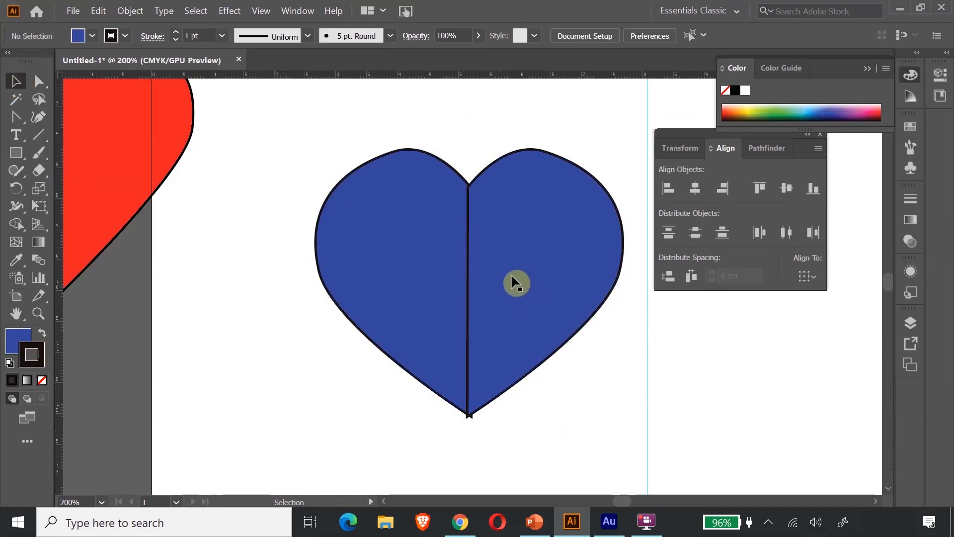
# Step: Move the outlined blue heart up and left, and place a pasted copy of it below and to its right
pyautogui.click(503, 247)
pyautogui.moveTo(522, 286); pyautogui.dragTo(431, 204)
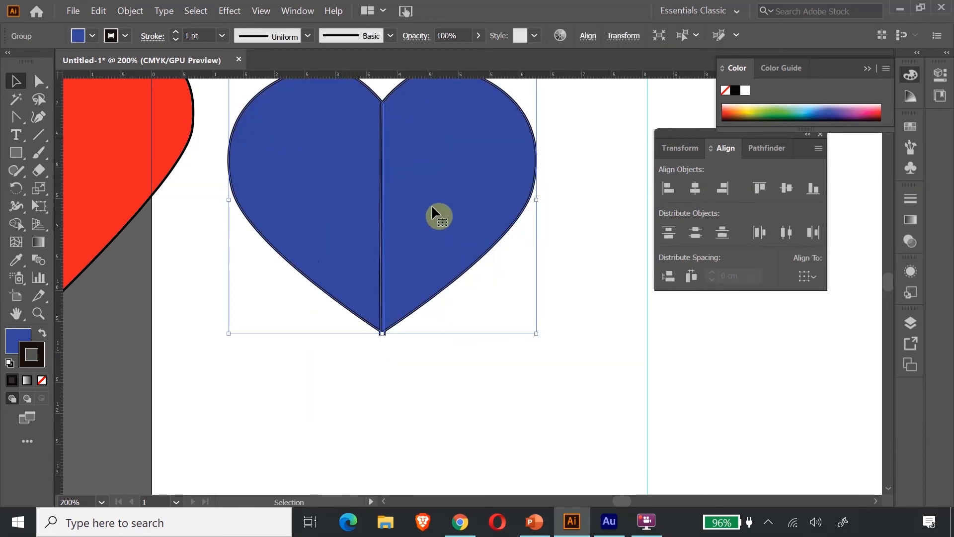
pyautogui.hotkey('ctrl', 'v')
pyautogui.click(432, 220)
pyautogui.moveTo(467, 242); pyautogui.dragTo(525, 312)
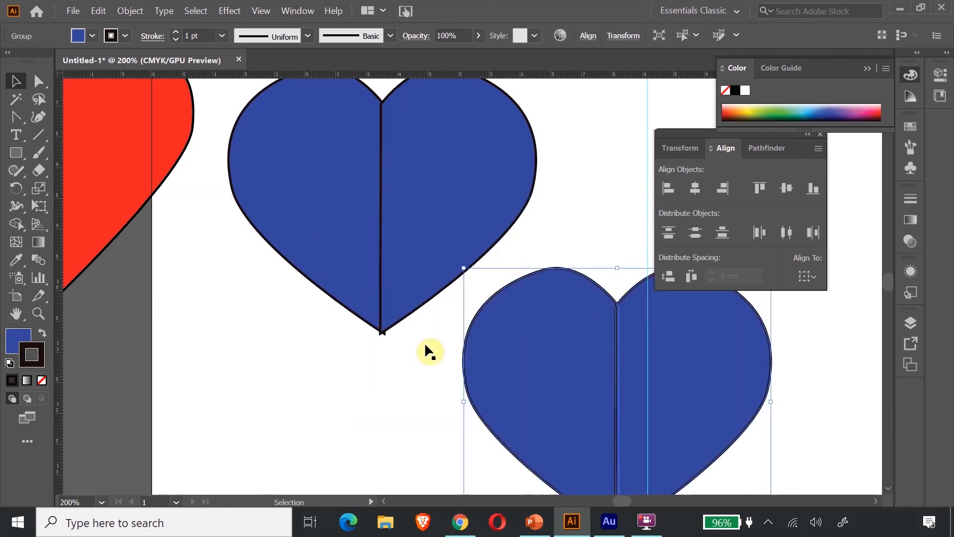
# Step: Fill the copied heart with orange, colour E08B24
pyautogui.doubleClick(19, 339)
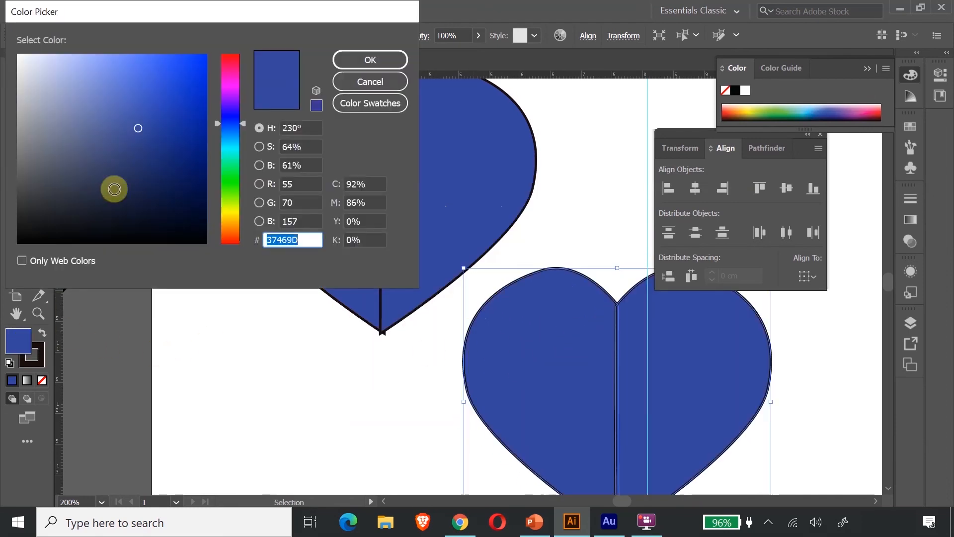
pyautogui.click(230, 229)
pyautogui.click(177, 76)
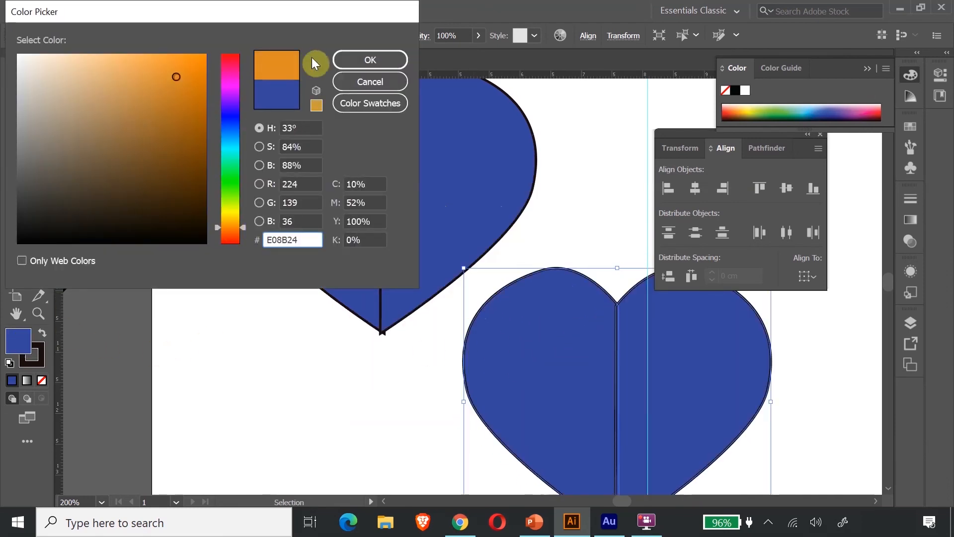
pyautogui.click(345, 56)
pyautogui.scroll(-4, 334, 149)
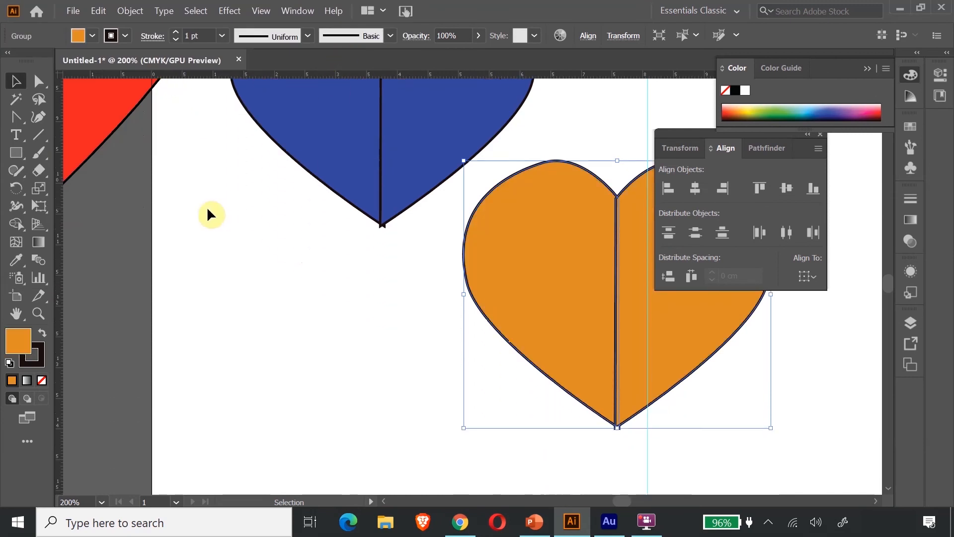
pyautogui.click(218, 214)
pyautogui.scroll(3, 492, 254)
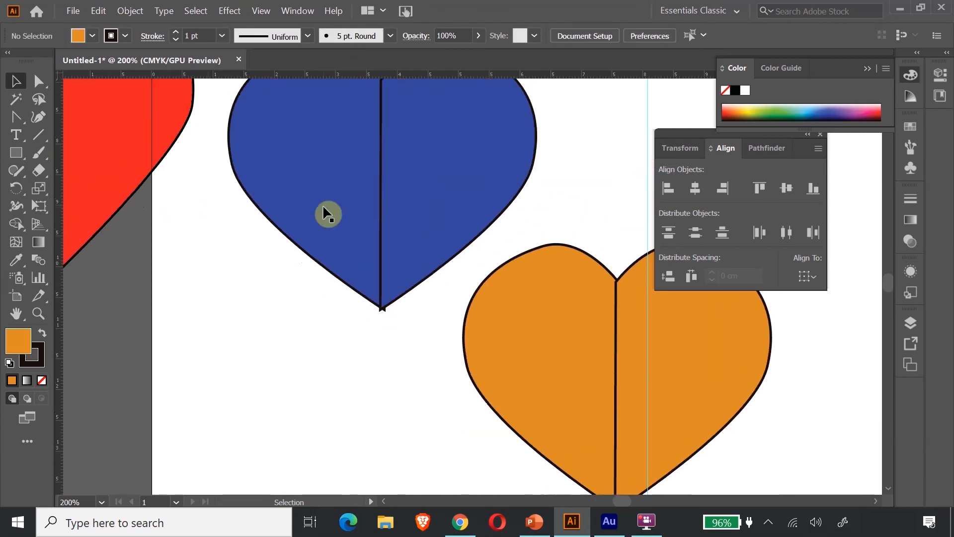
# Step: Move the orange heart right into the open space and unite its two halves into one shape with Pathfinder
pyautogui.hotkey('ctrl', '-')
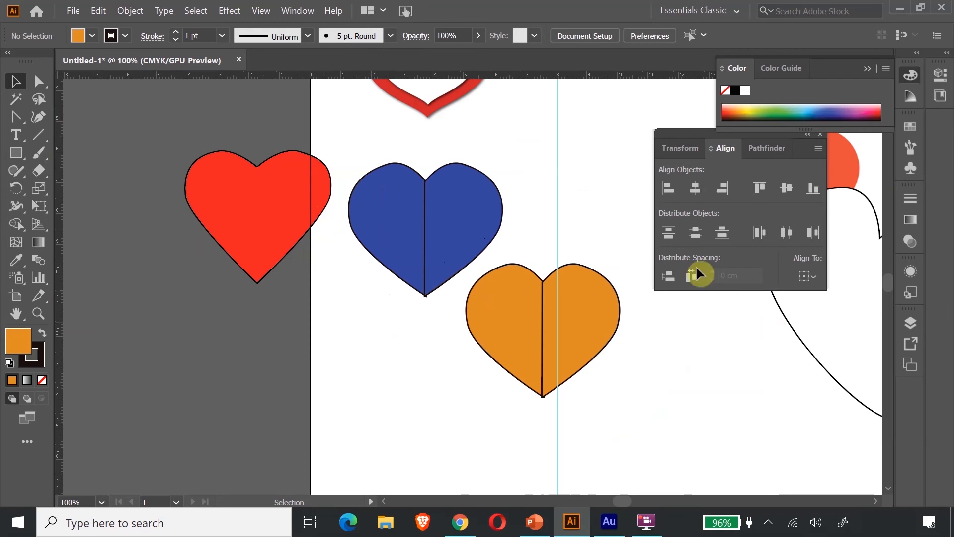
pyautogui.moveTo(613, 499); pyautogui.dragTo(624, 500)
pyautogui.click(346, 327)
pyautogui.moveTo(346, 329); pyautogui.dragTo(457, 332)
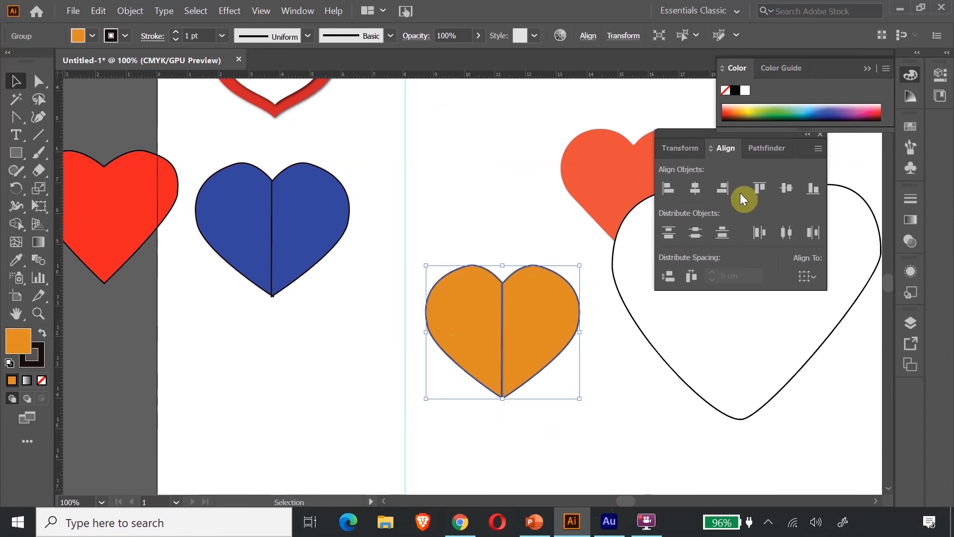
pyautogui.click(762, 149)
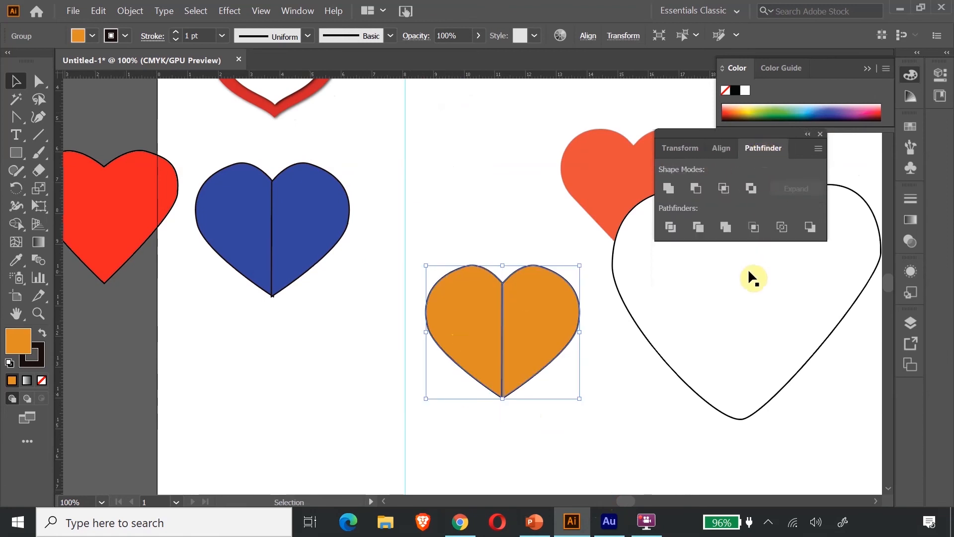
pyautogui.click(669, 189)
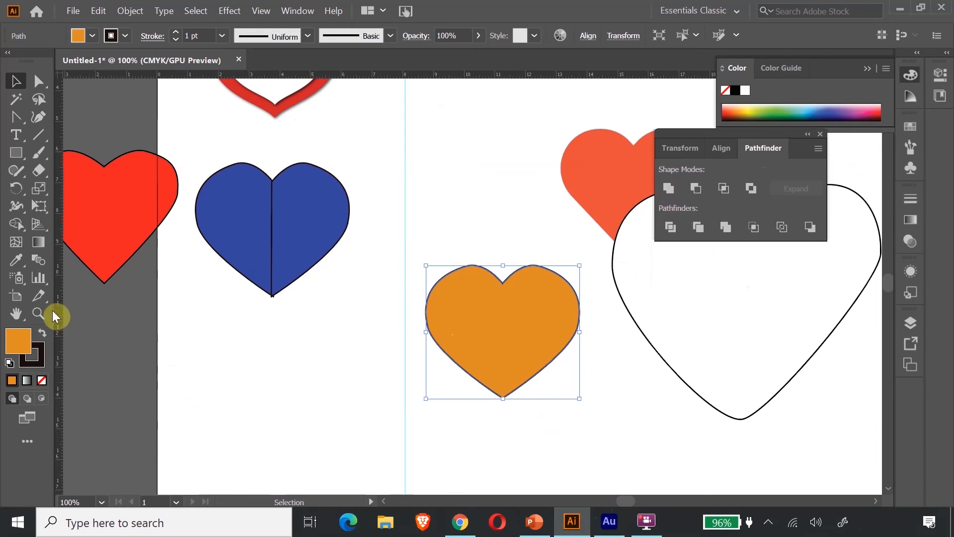
# Step: Delete the two lower anchor points of the notch at the orange heart's bottom tip with the Delete Anchor Point tool
pyautogui.click(38, 313)
pyautogui.moveTo(468, 260); pyautogui.dragTo(548, 385)
pyautogui.scroll(-8, 551, 360)
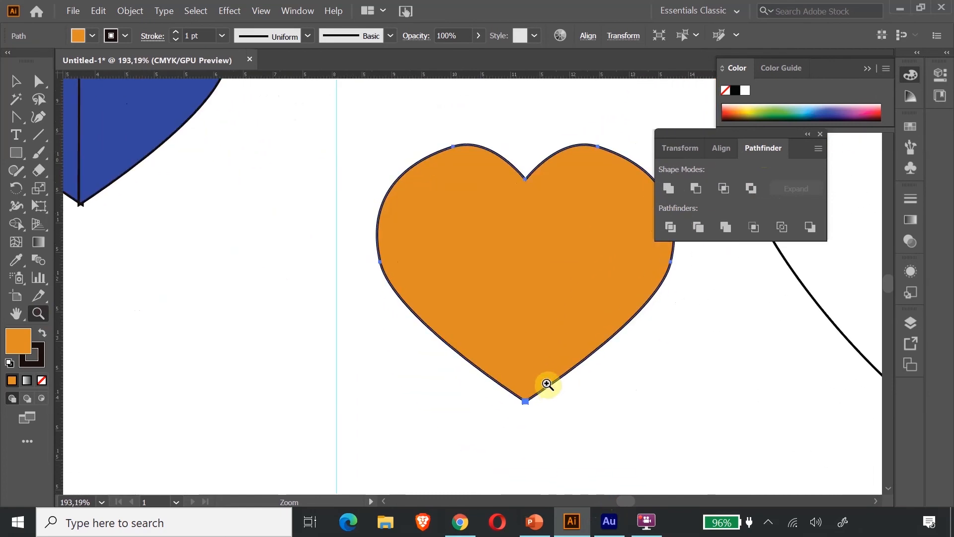
pyautogui.scroll(-4, 547, 384)
pyautogui.scroll(-2, 539, 349)
pyautogui.moveTo(482, 277); pyautogui.dragTo(664, 410)
pyautogui.scroll(-2, 668, 383)
pyautogui.moveTo(591, 282); pyautogui.dragTo(644, 330)
pyautogui.click(16, 313)
pyautogui.moveTo(609, 265); pyautogui.dragTo(386, 268)
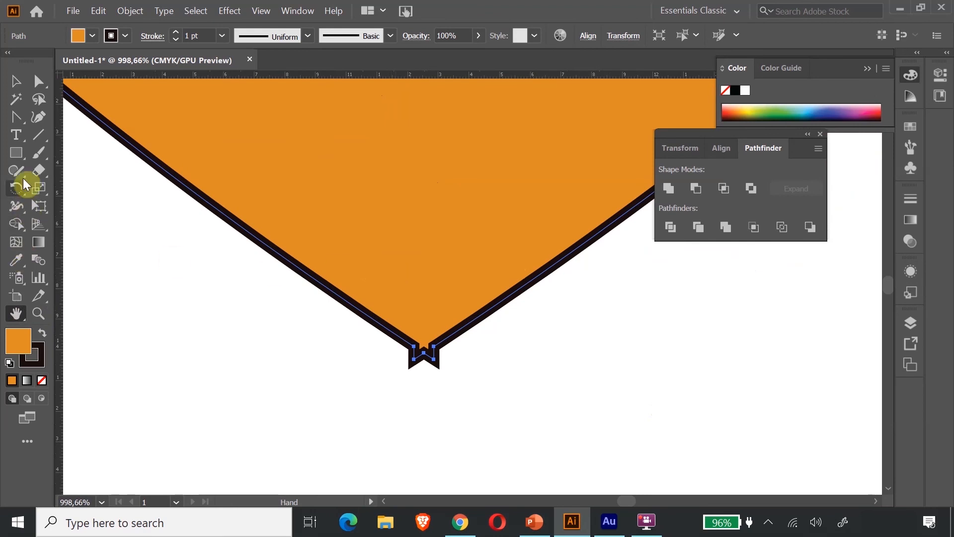
pyautogui.click(17, 117)
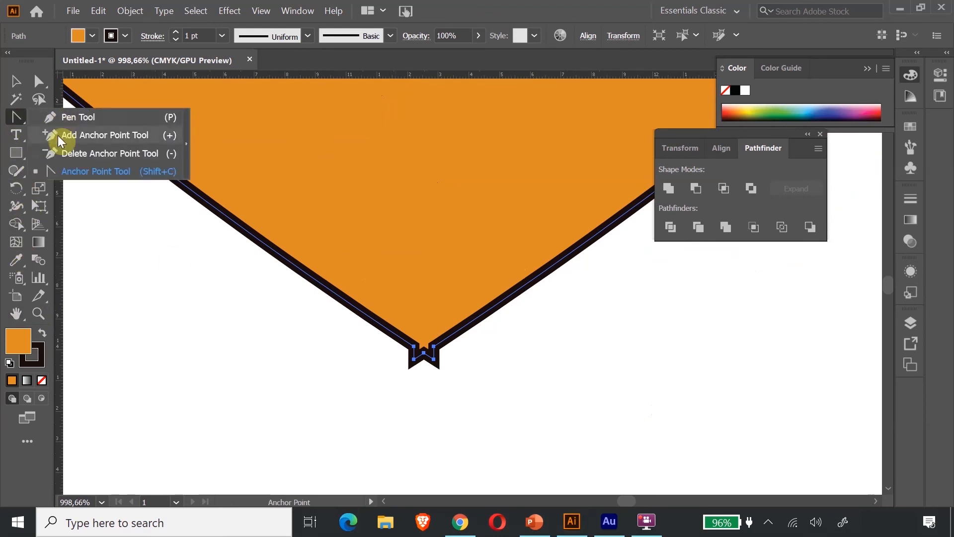
pyautogui.click(57, 154)
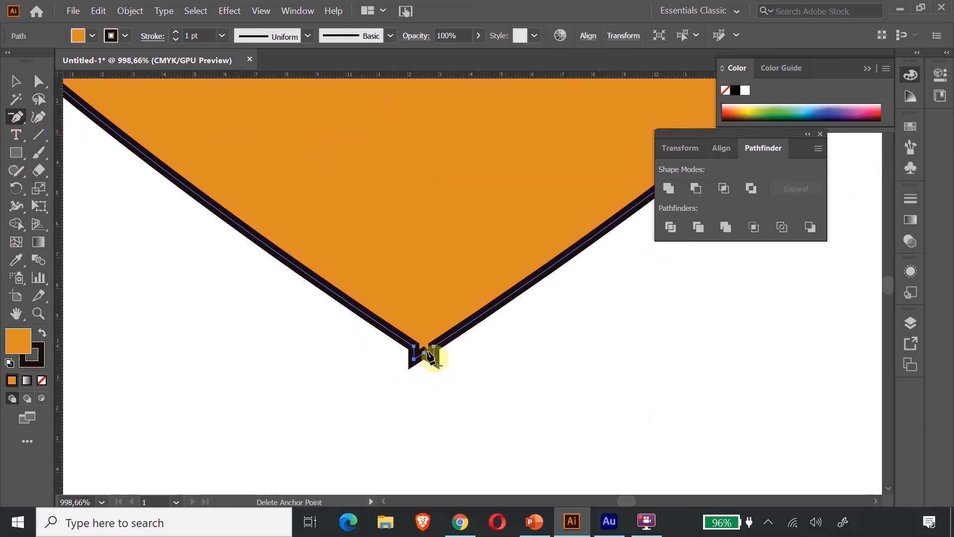
pyautogui.click(416, 361)
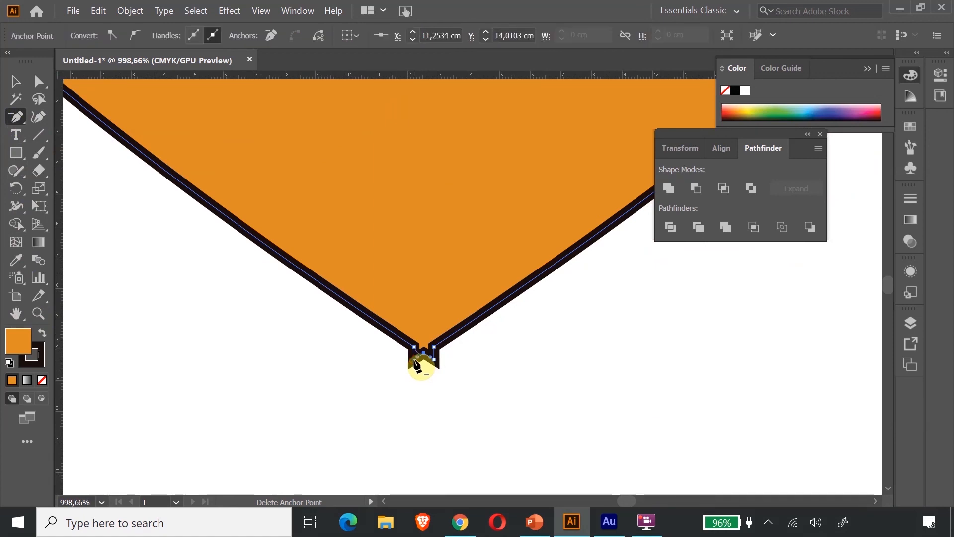
pyautogui.click(432, 360)
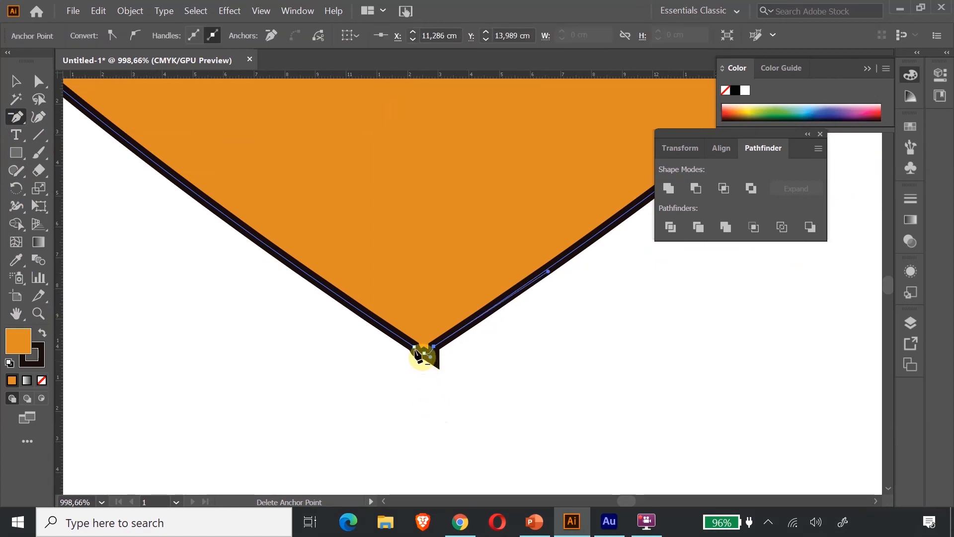
# Step: Delete the remaining anchor points on both sides of the orange heart's tip, leaving only the centre point
pyautogui.click(416, 350)
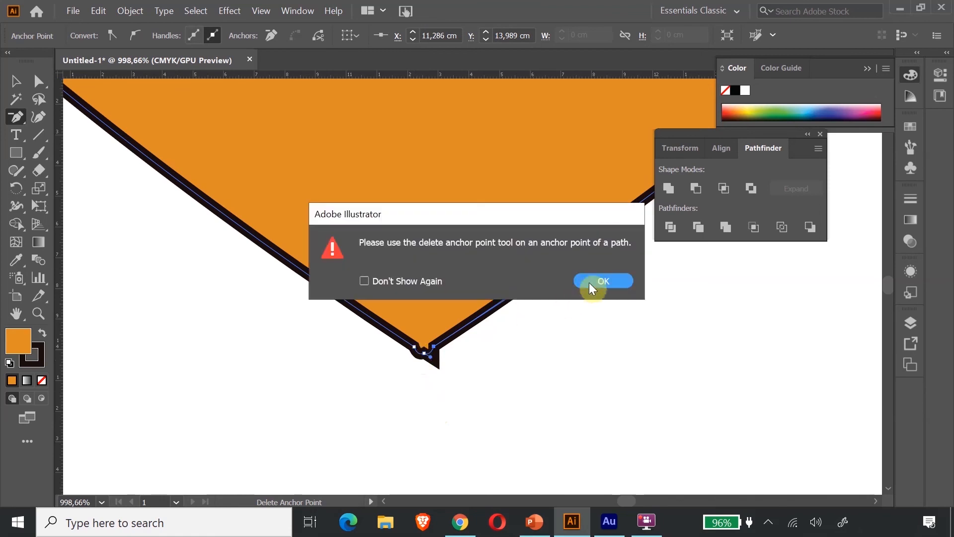
pyautogui.click(584, 287)
pyautogui.hotkey('ctrl', '=')
pyautogui.hotkey('ctrl', '=')
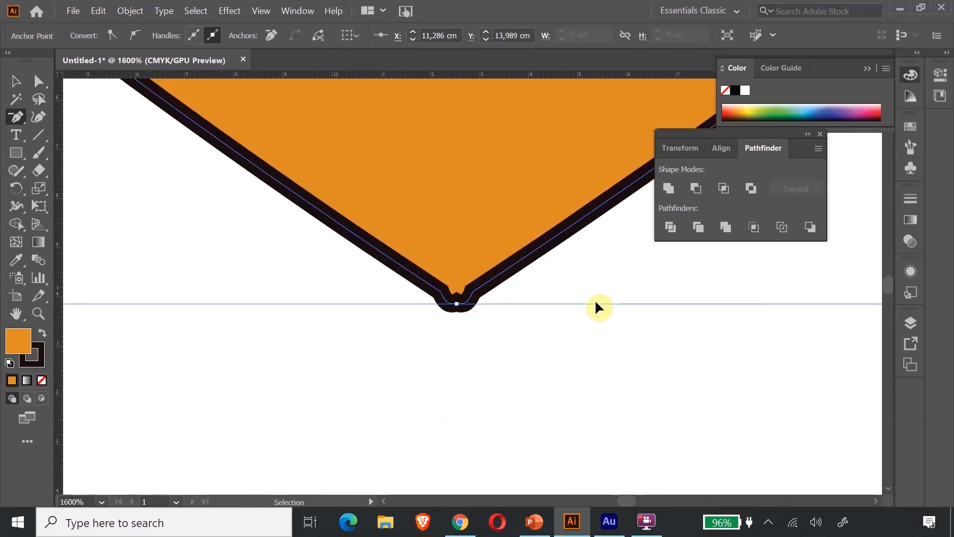
pyautogui.click(441, 293)
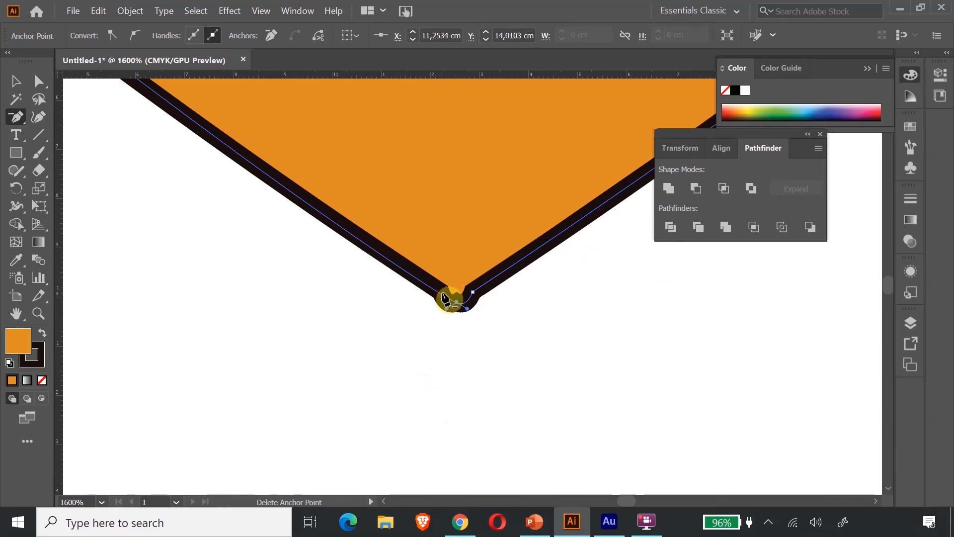
pyautogui.click(473, 293)
pyautogui.click(592, 281)
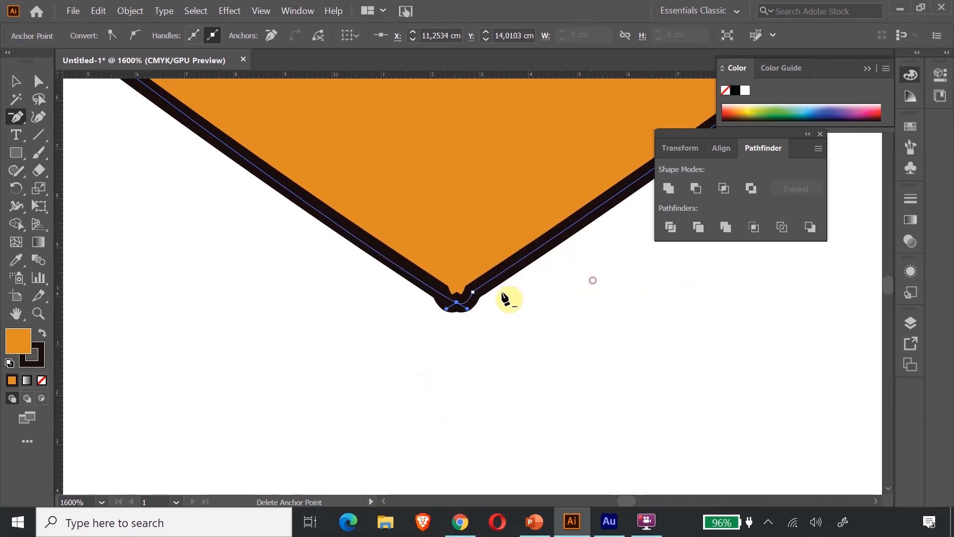
pyautogui.click(472, 295)
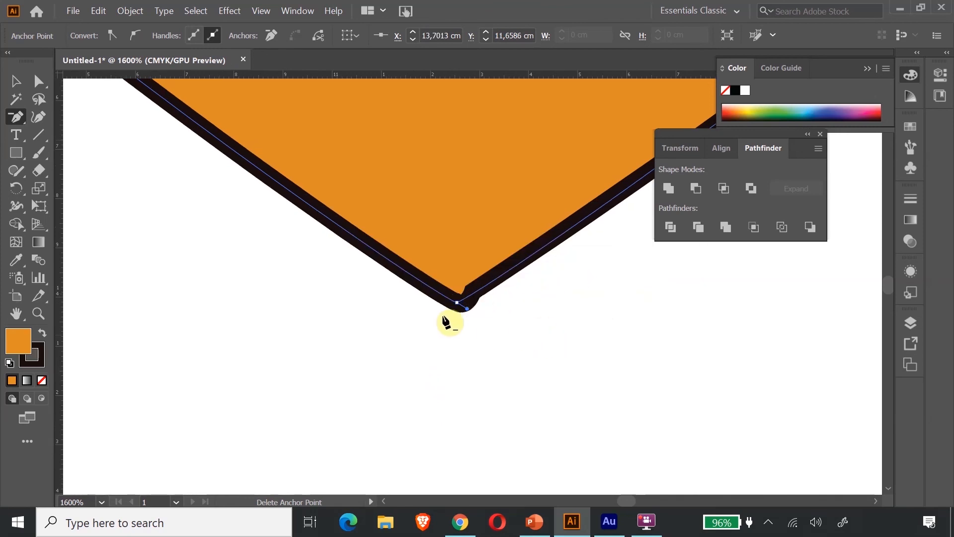
pyautogui.click(39, 81)
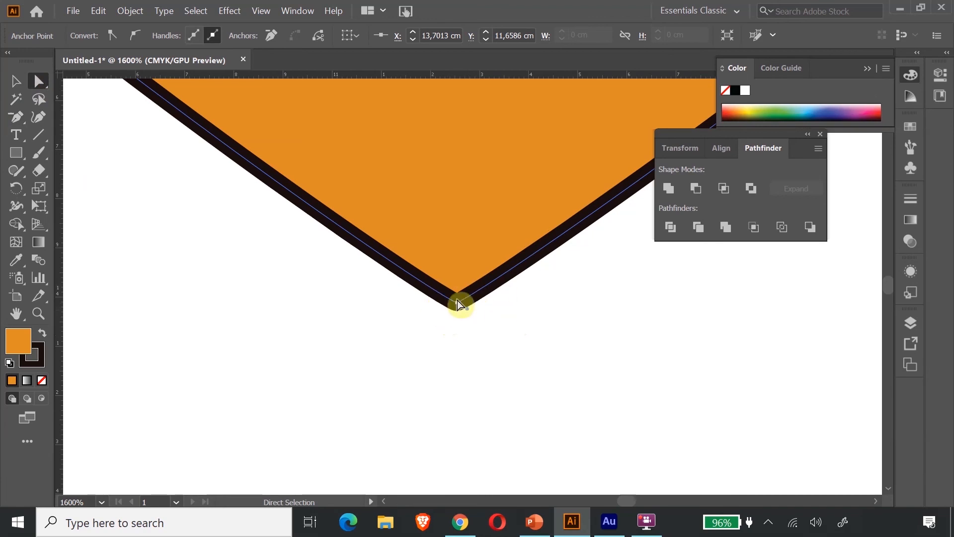
pyautogui.hotkey('ctrl', '-')
pyautogui.hotkey('ctrl', '-')
pyautogui.hotkey('ctrl', '-')
pyautogui.hotkey('ctrl', '-')
pyautogui.hotkey('ctrl', '-')
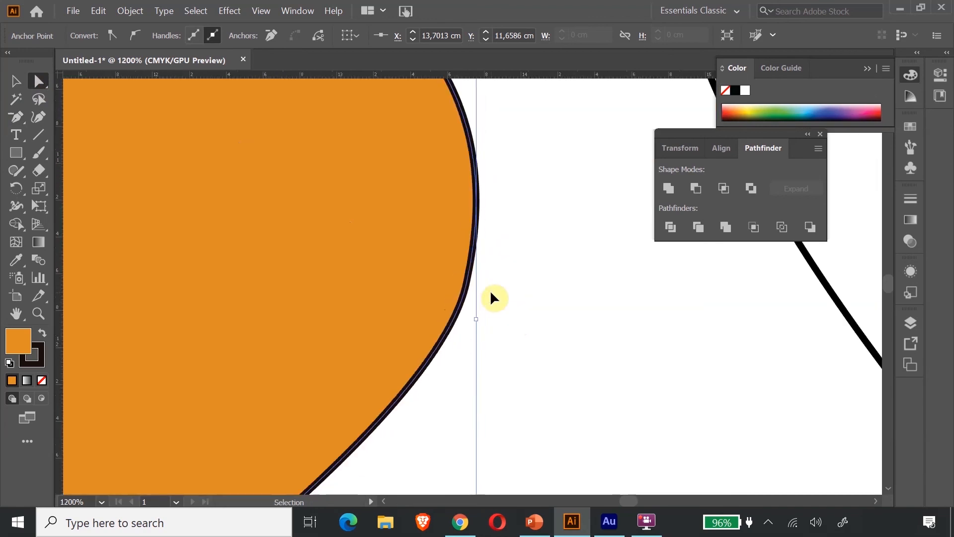
# Step: Move the coral heart left so it sits just above the orange heart, and select the orange heart
pyautogui.click(16, 80)
pyautogui.click(250, 240)
pyautogui.scroll(5, 343, 268)
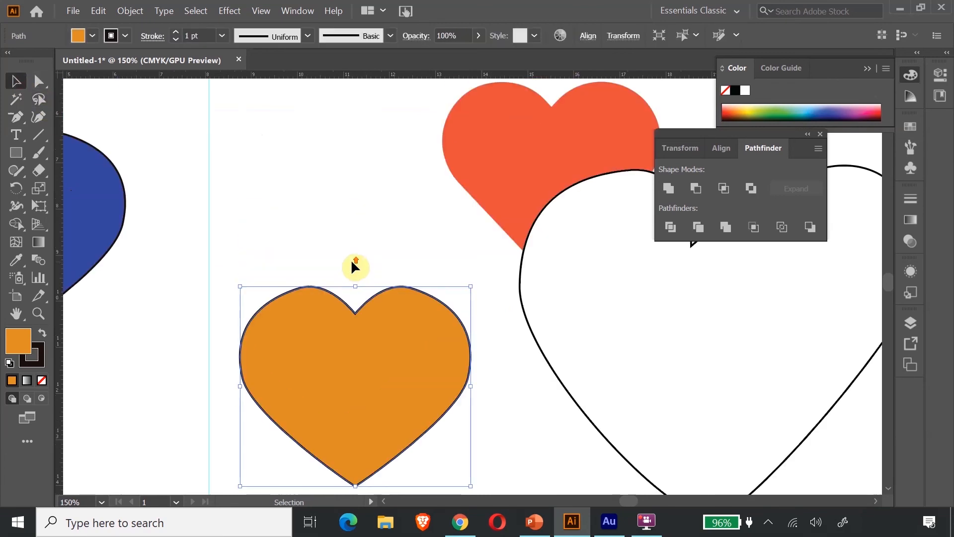
pyautogui.moveTo(516, 205); pyautogui.dragTo(360, 191)
pyautogui.scroll(-4, 384, 312)
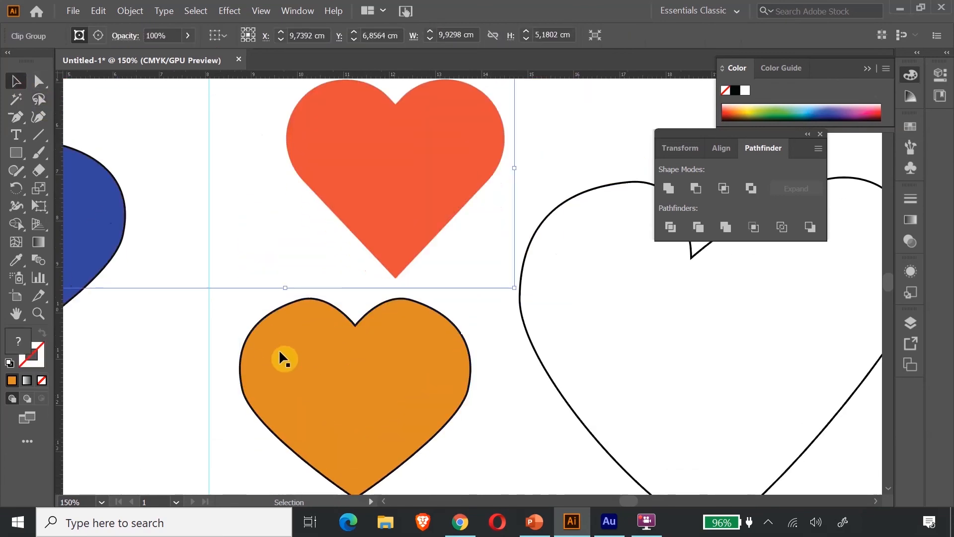
pyautogui.click(293, 350)
pyautogui.scroll(-5, 257, 349)
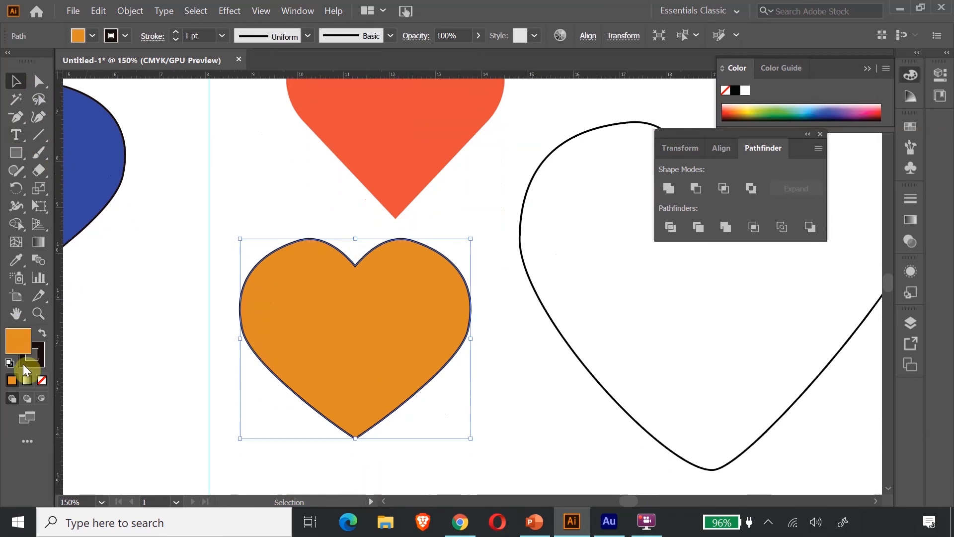
# Step: Remove the orange heart's stroke and recolour it with the Eyedropper, sampling the coral heart above it
pyautogui.click(36, 356)
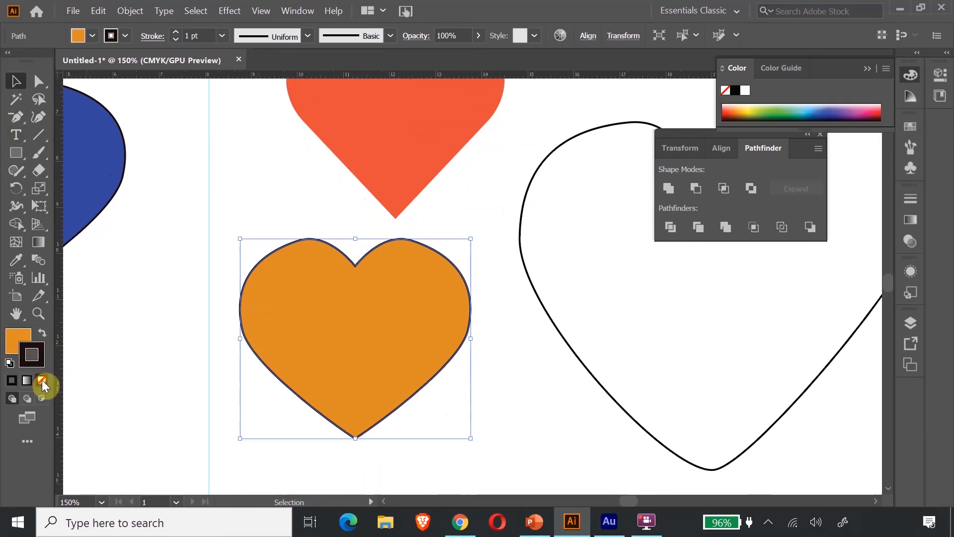
pyautogui.click(43, 381)
pyautogui.click(558, 413)
pyautogui.click(306, 299)
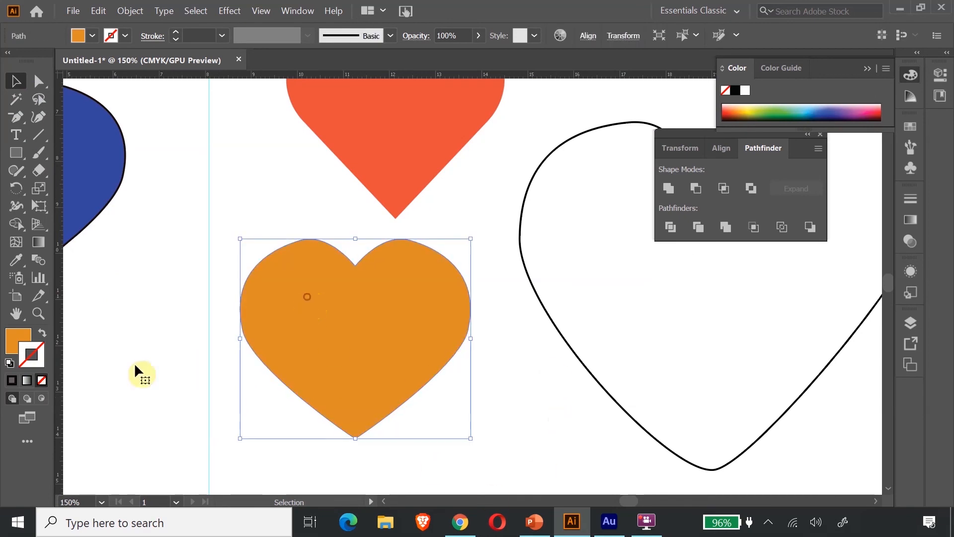
pyautogui.click(16, 259)
pyautogui.click(404, 157)
# Step: Move the recoloured heart left across the vertical guide, into the open space below the blue heart
pyautogui.click(16, 80)
pyautogui.click(276, 216)
pyautogui.click(325, 262)
pyautogui.scroll(-3, 328, 261)
pyautogui.moveTo(330, 259); pyautogui.dragTo(175, 277)
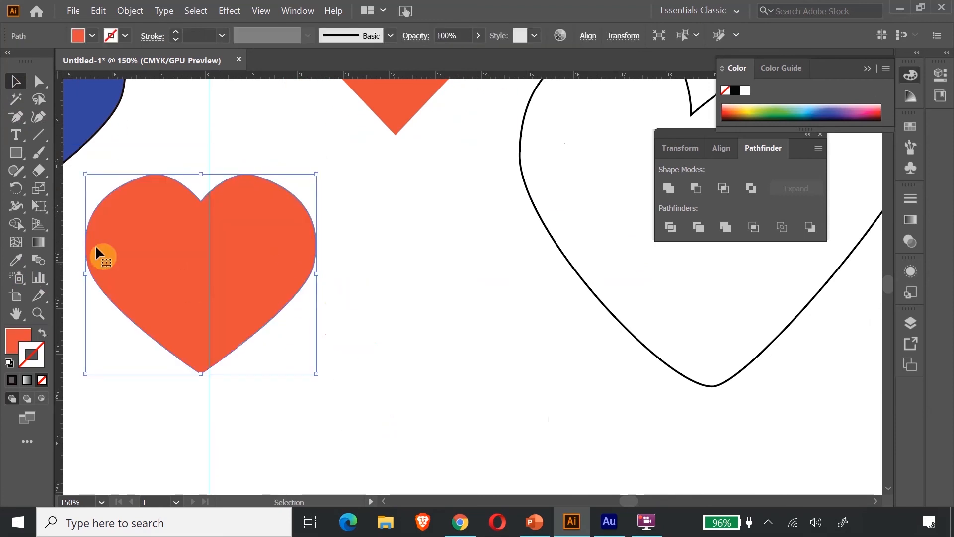
# Step: Draw a narrow zigzag lightning bolt with the Pen tool in the empty space between the recoloured heart and the large outlined heart
pyautogui.moveTo(17, 120); pyautogui.dragTo(64, 120)
pyautogui.click(387, 197)
pyautogui.click(441, 255)
pyautogui.click(418, 261)
pyautogui.click(450, 308)
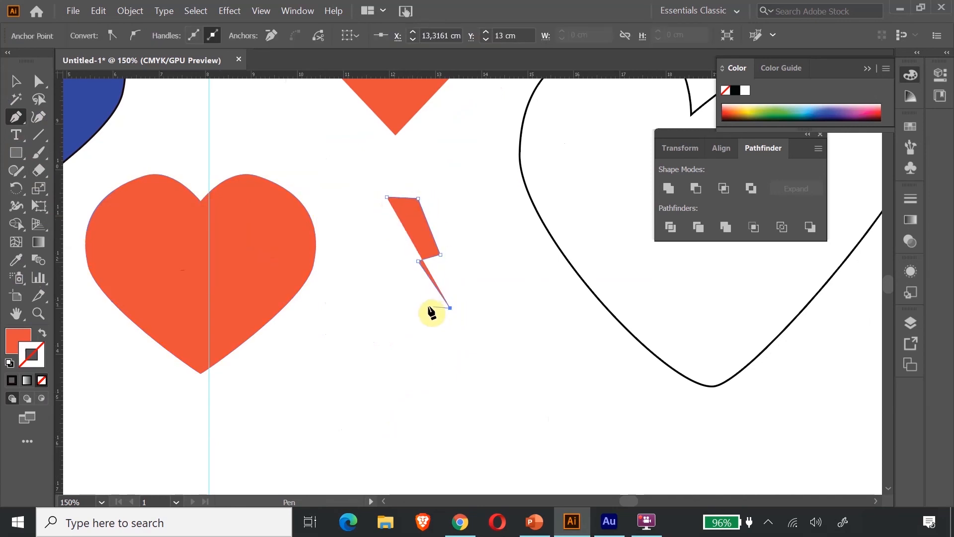
pyautogui.click(428, 306)
pyautogui.moveTo(453, 361); pyautogui.dragTo(406, 299)
pyautogui.click(408, 297)
pyautogui.click(422, 296)
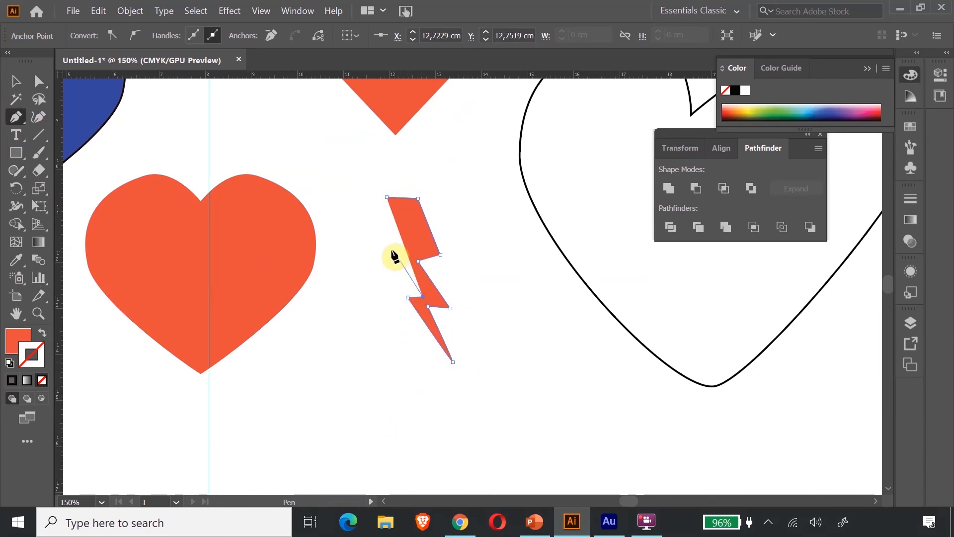
pyautogui.click(390, 249)
pyautogui.click(411, 244)
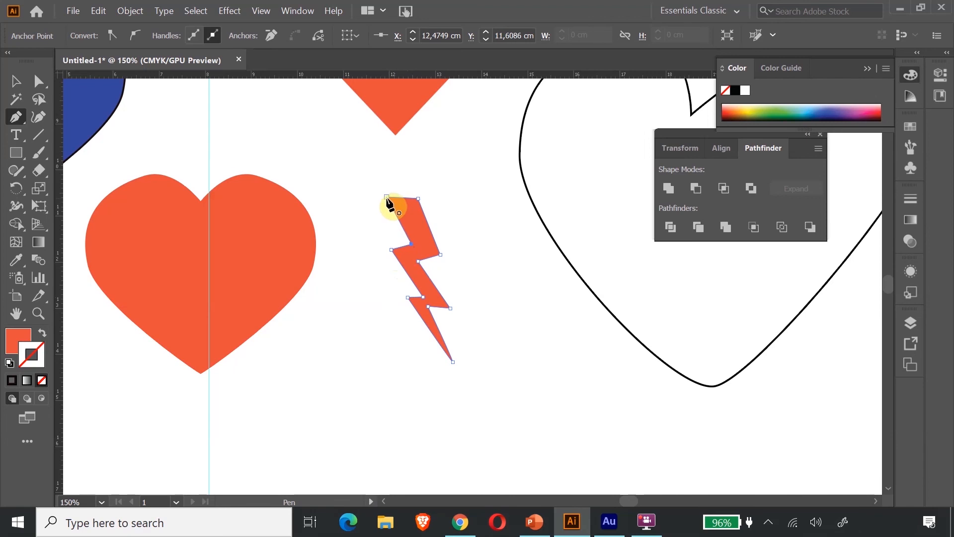
# Step: Give the lightning bolt the blue heart's fill and black stroke with the Eyedropper
pyautogui.click(16, 81)
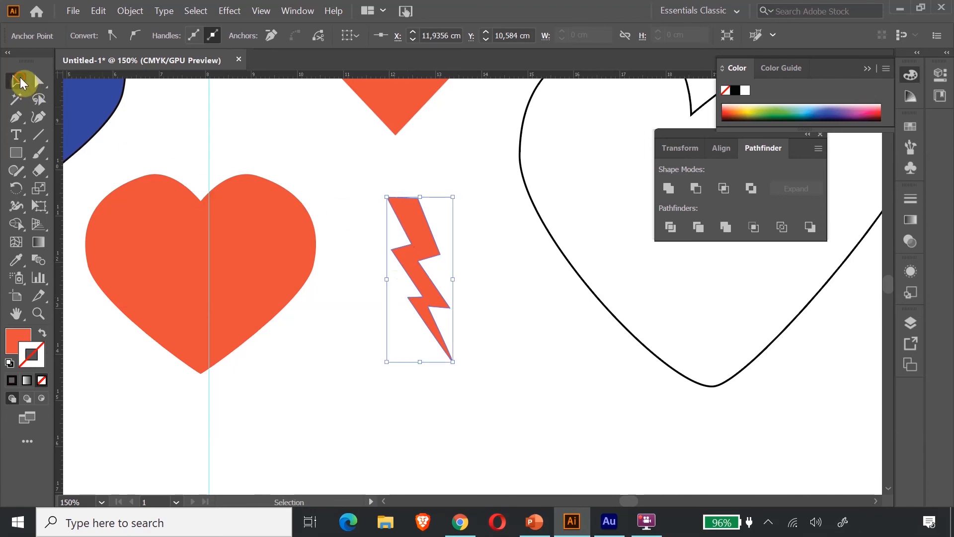
pyautogui.click(16, 260)
pyautogui.click(97, 109)
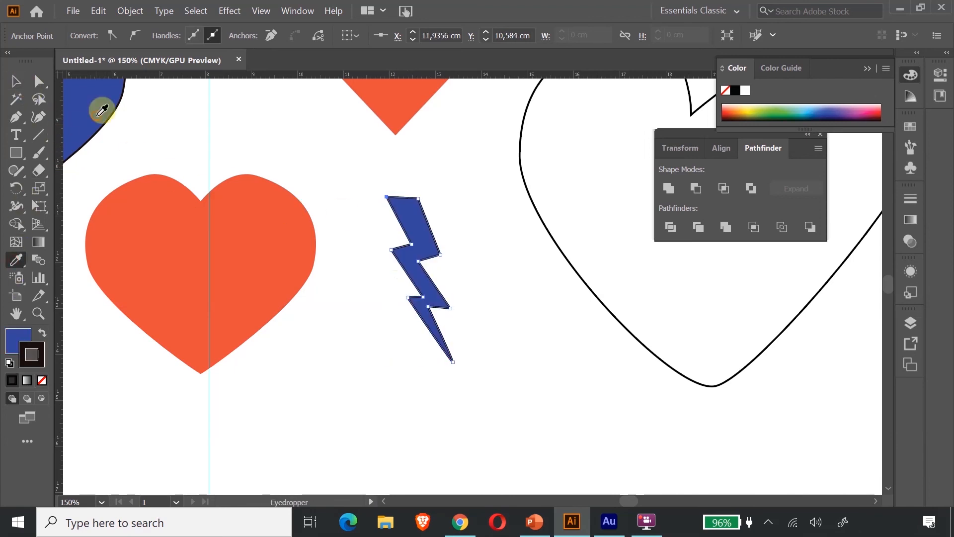
# Step: Move the coral heart right and down, and place the bolt over its centre notch, slightly reduced and rotated a little clockwise
pyautogui.click(16, 81)
pyautogui.moveTo(174, 279); pyautogui.dragTo(296, 356)
pyautogui.moveTo(417, 218); pyautogui.dragTo(351, 258)
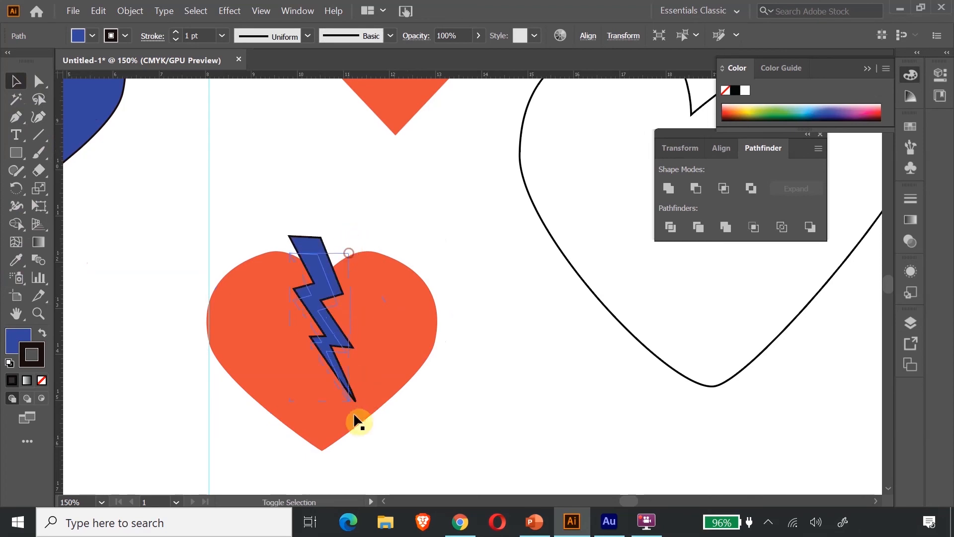
pyautogui.moveTo(354, 408); pyautogui.dragTo(344, 417)
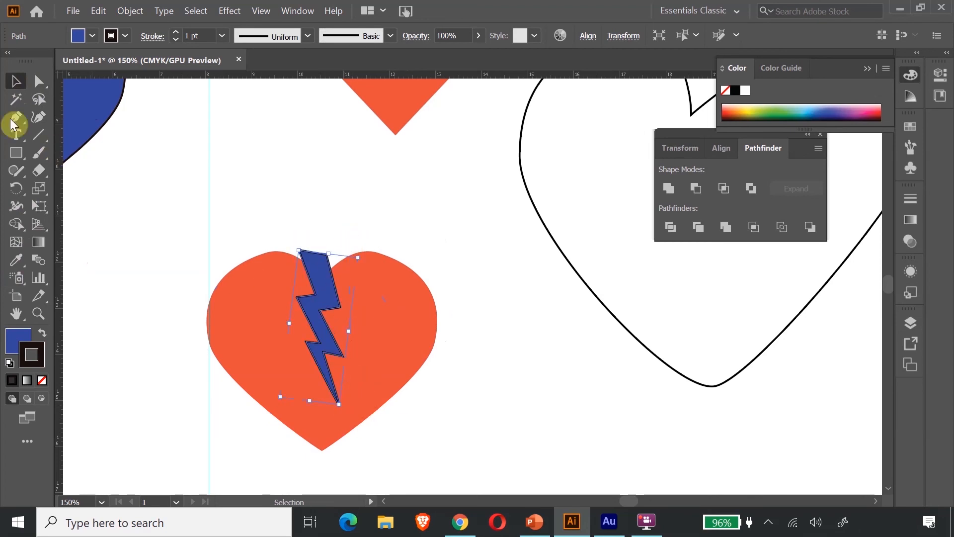
pyautogui.click(527, 312)
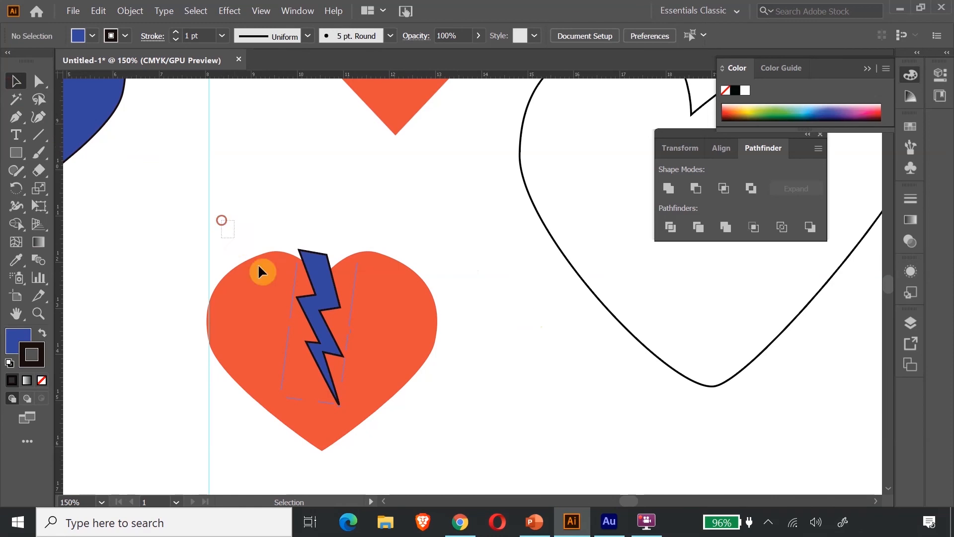
# Step: Select the heart and the lightning bolt together and cut the bolt out of the heart with Minus Front
pyautogui.moveTo(416, 409); pyautogui.dragTo(417, 411)
pyautogui.click(695, 189)
pyautogui.click(499, 390)
# Step: Move the broken heart up and to the left, just below the other coral heart
pyautogui.scroll(5, 494, 387)
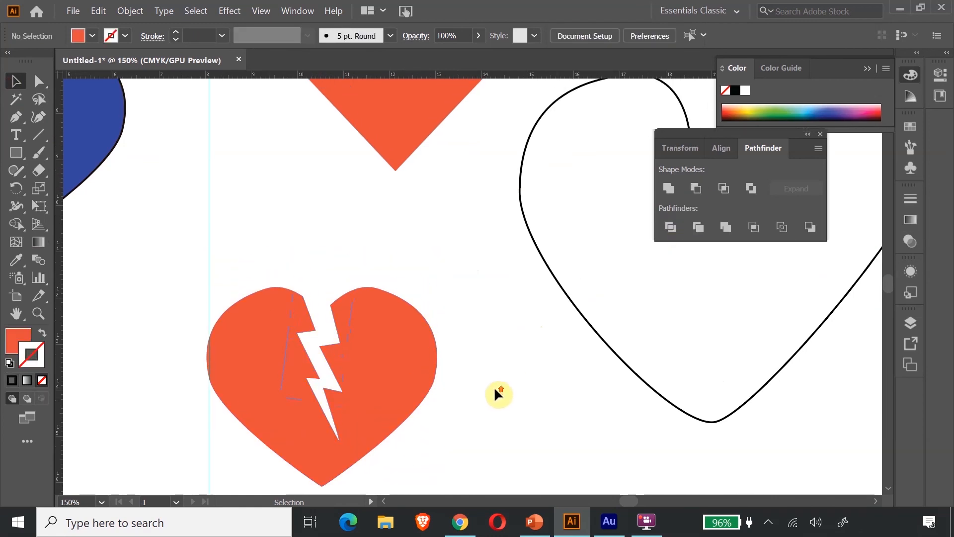
pyautogui.moveTo(344, 470); pyautogui.dragTo(383, 376)
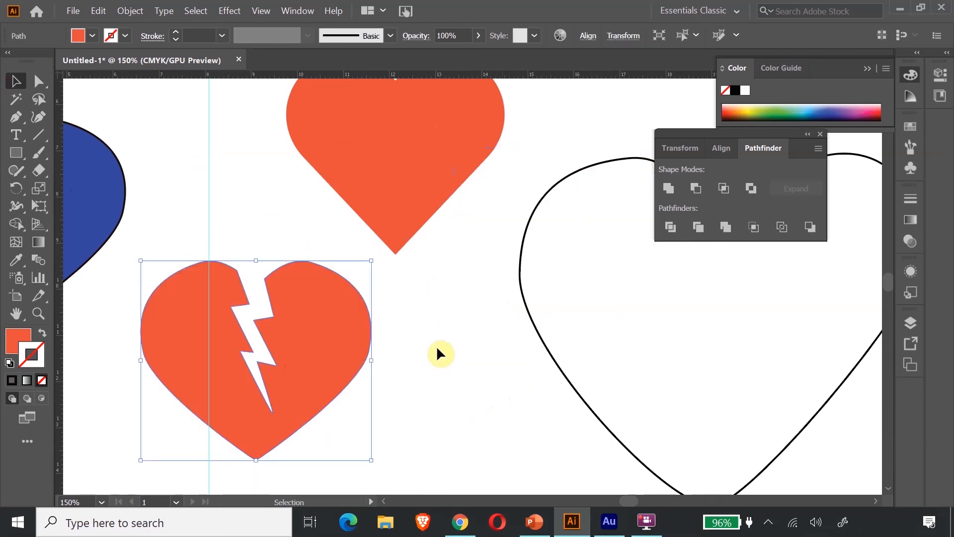
pyautogui.hotkey('ctrl', '-')
pyautogui.hotkey('ctrl', '-')
pyautogui.hotkey('ctrl', '-')
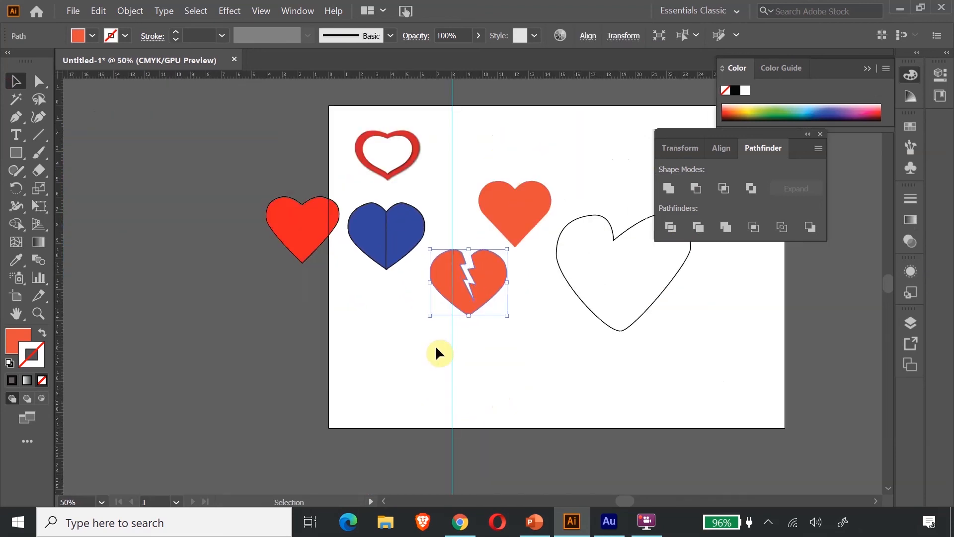